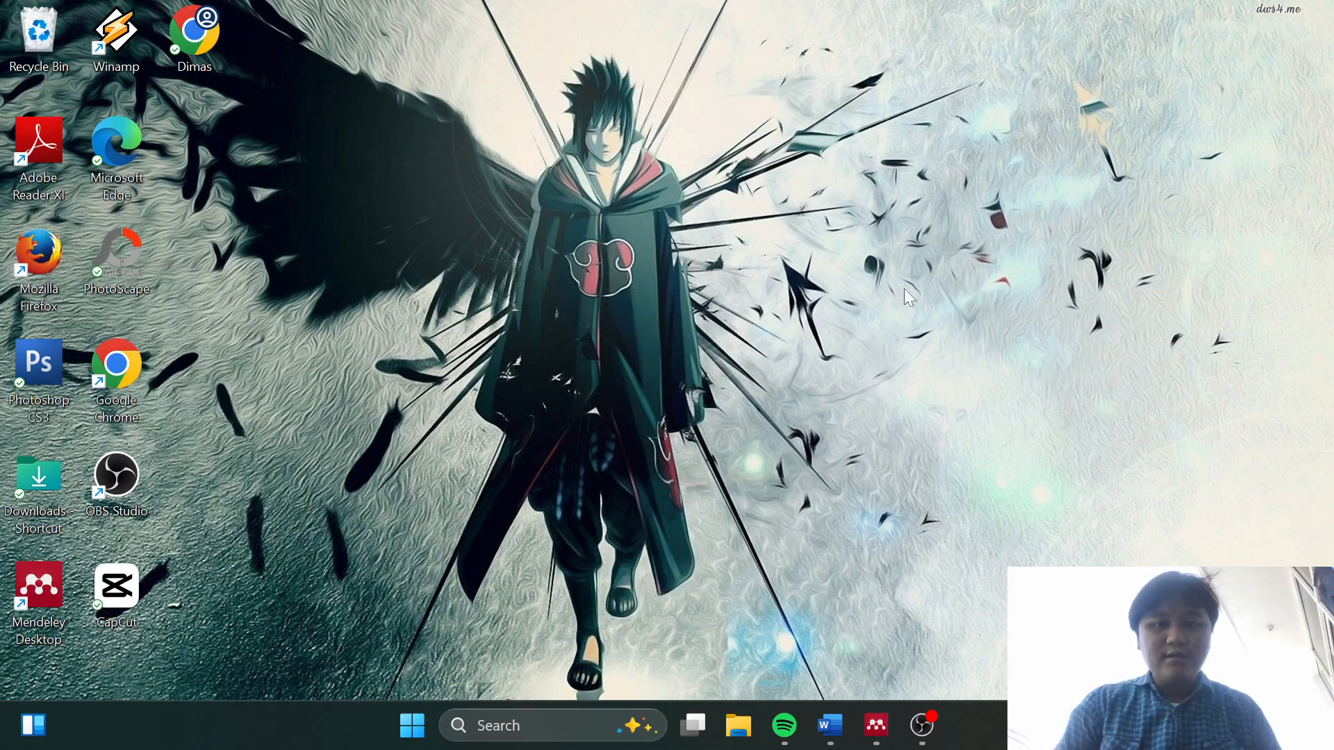
# Switch to Mendeley Desktop and create a new library folder named TUGAS 2
pyautogui.moveTo(876, 727)
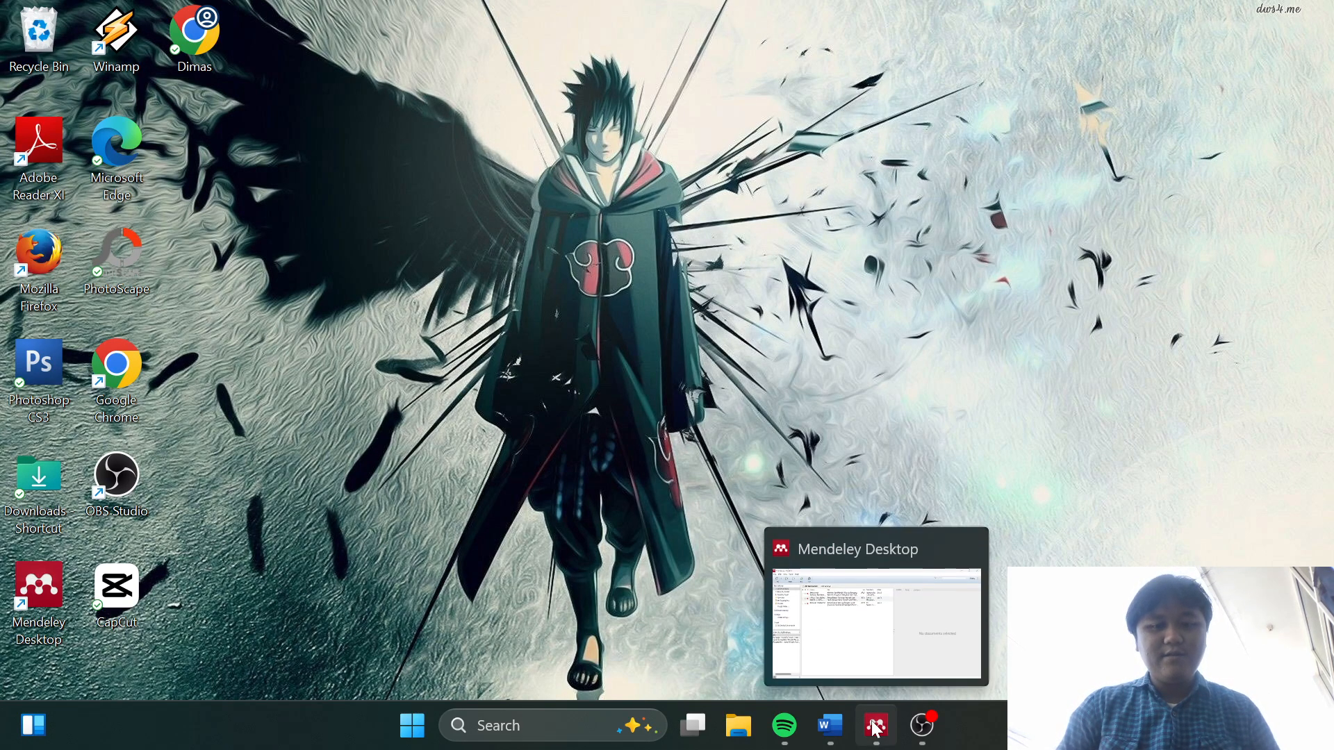
pyautogui.click(868, 656)
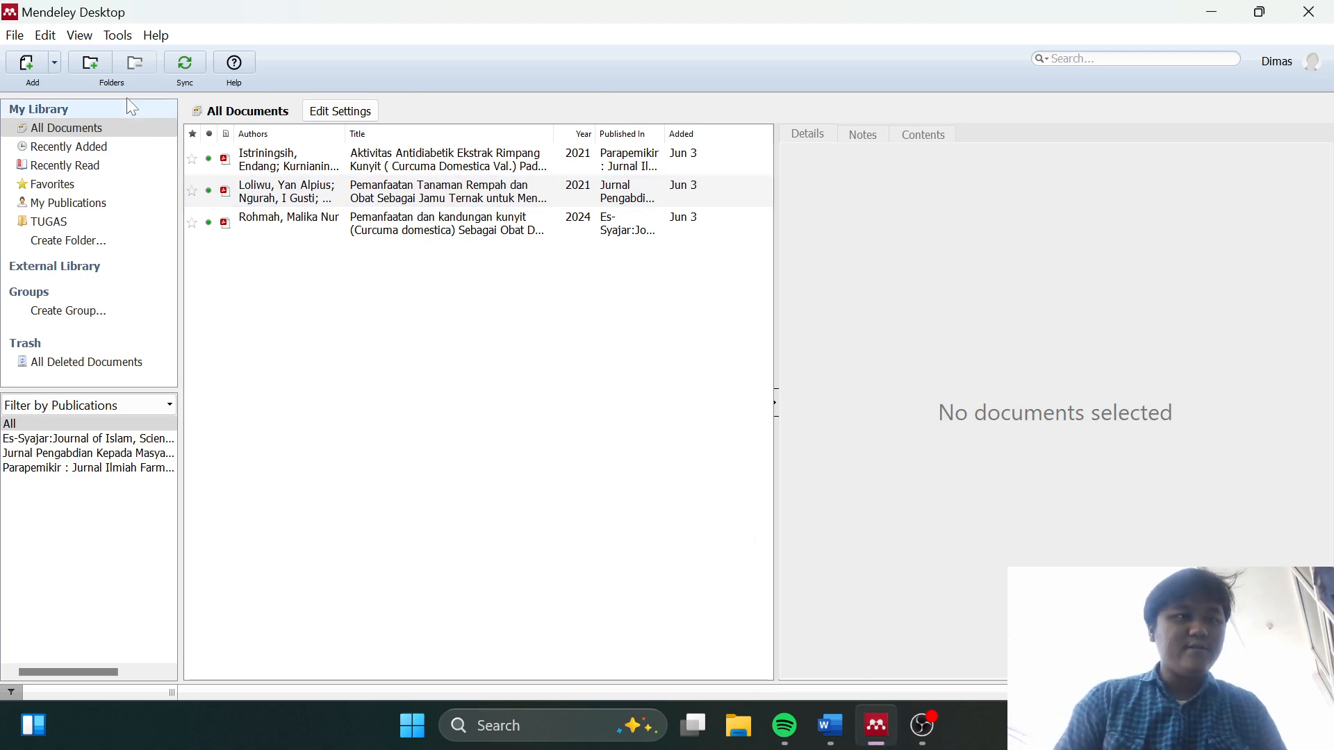
pyautogui.click(101, 68)
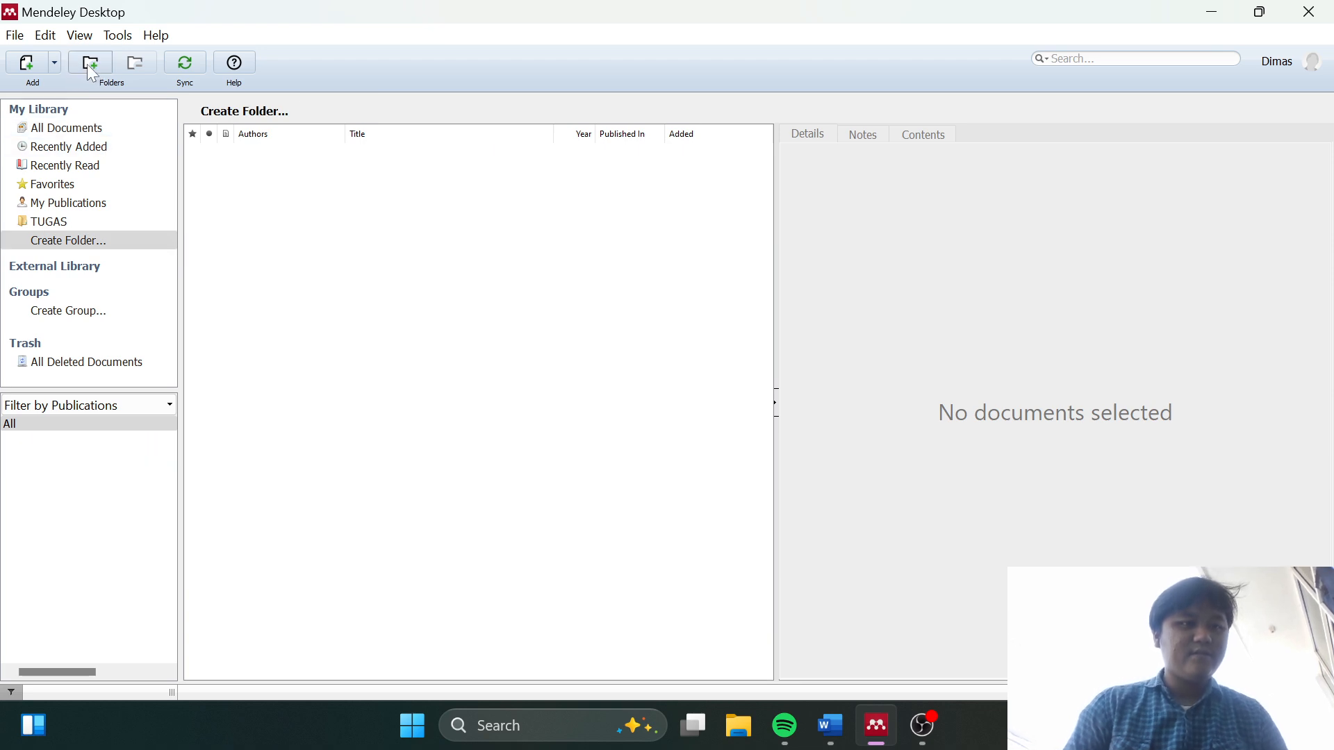
pyautogui.press('BackSpace')
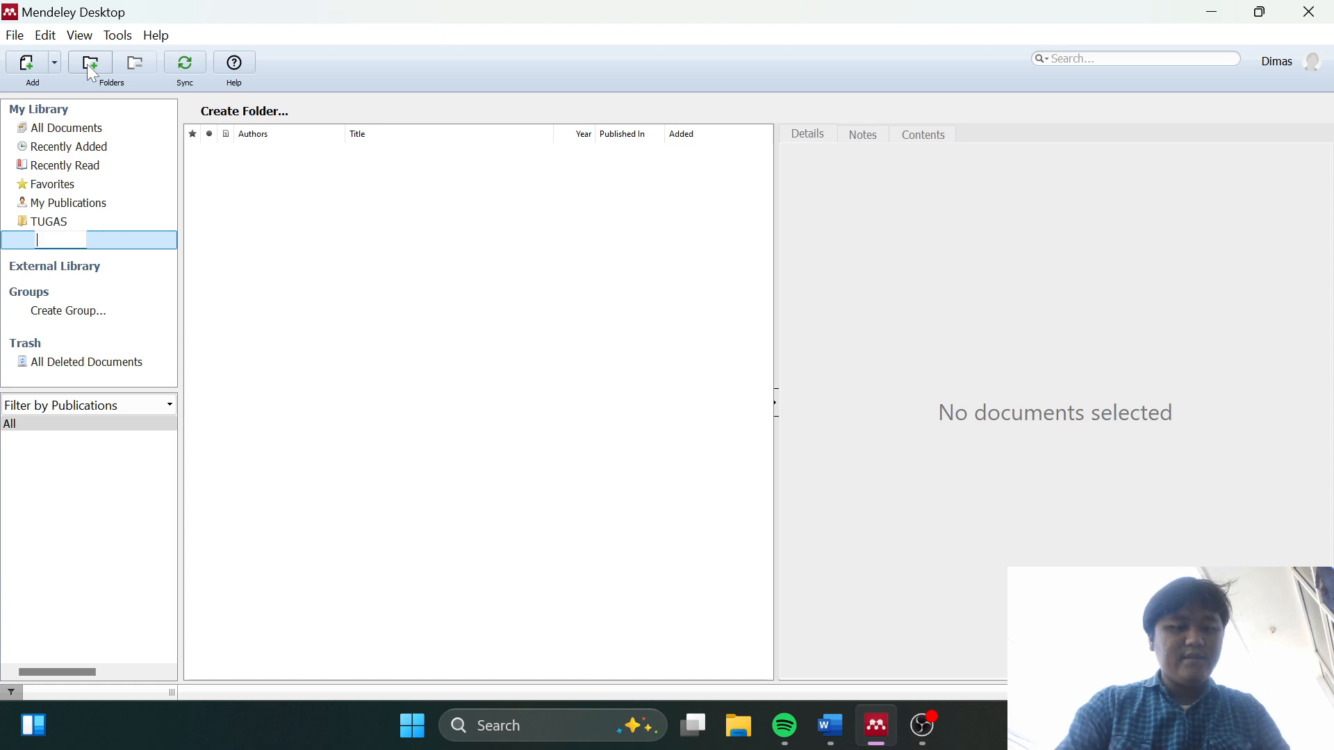
pyautogui.write('TUGAS ')
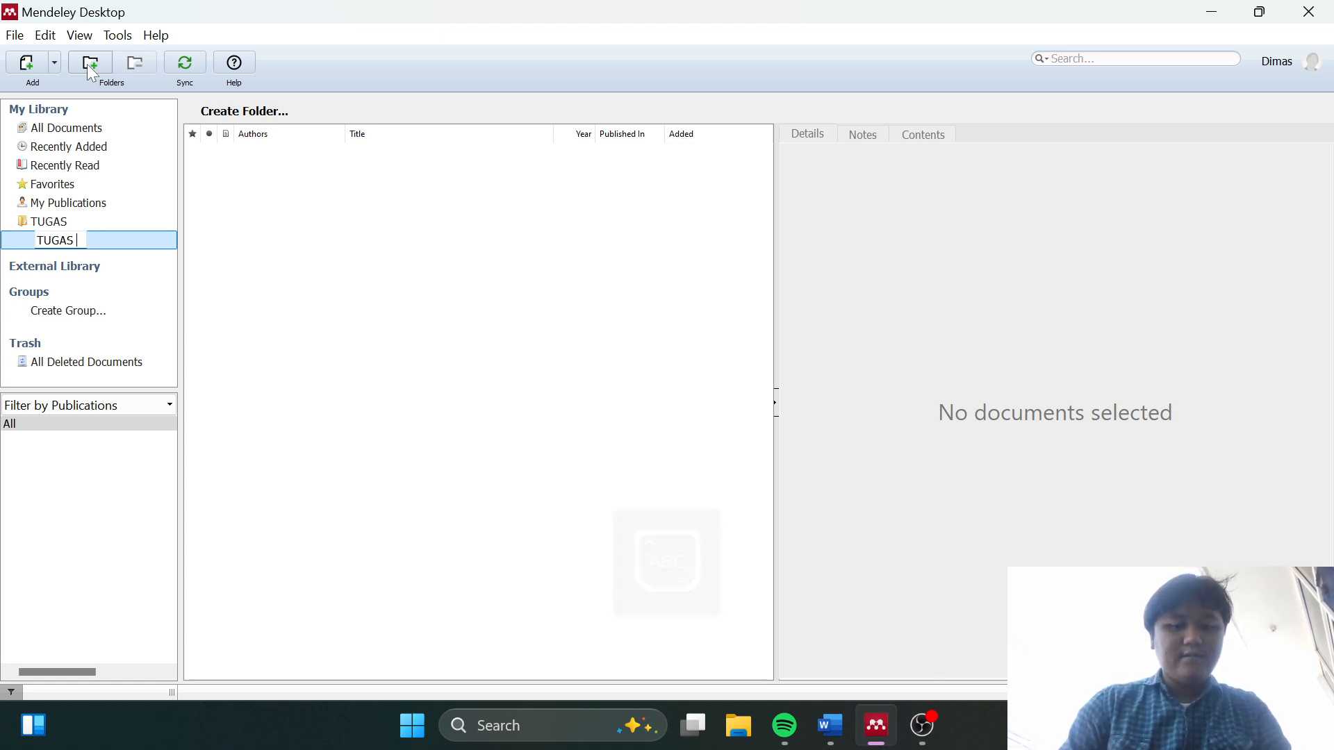
pyautogui.write('2')
pyautogui.press('Return')
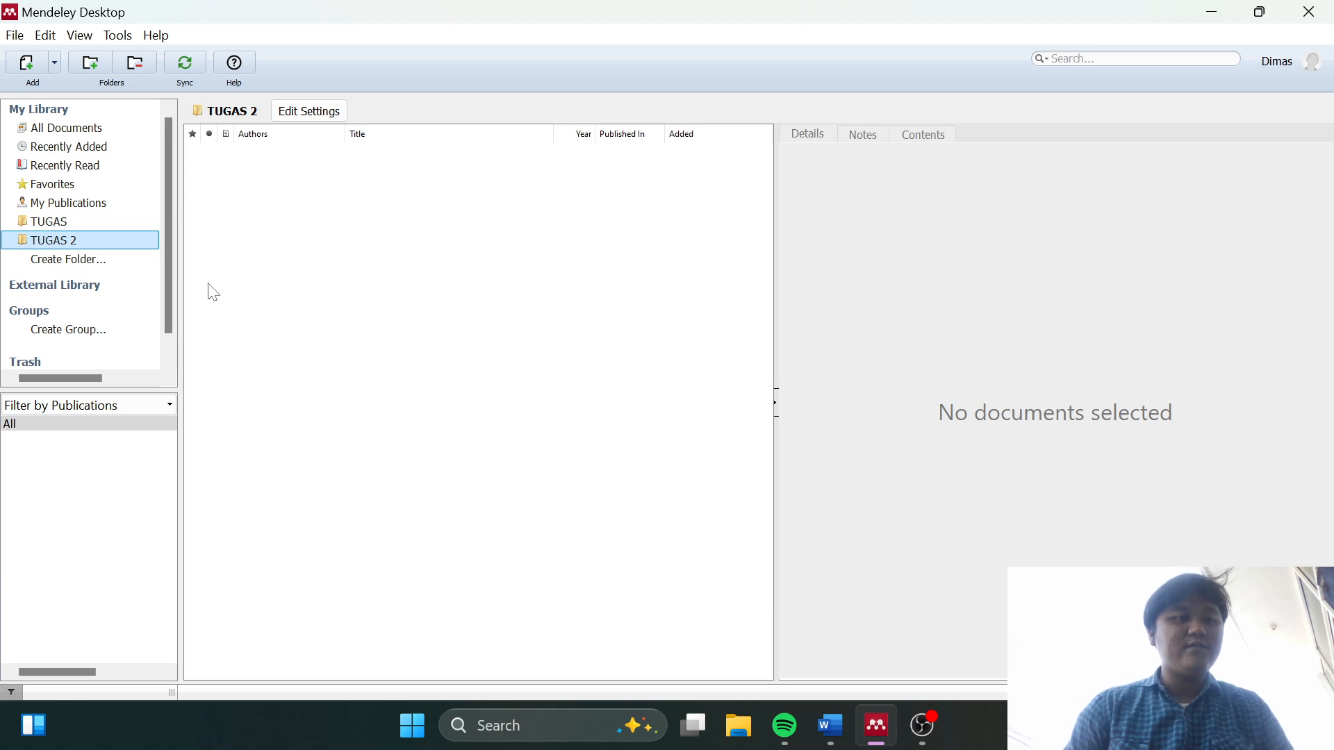
# Import the first PDF listed under Today in Downloads, the RANSUM MENGANDUNG LIMBAH SAWI article, into the TUGAS 2 folder
pyautogui.click(106, 247)
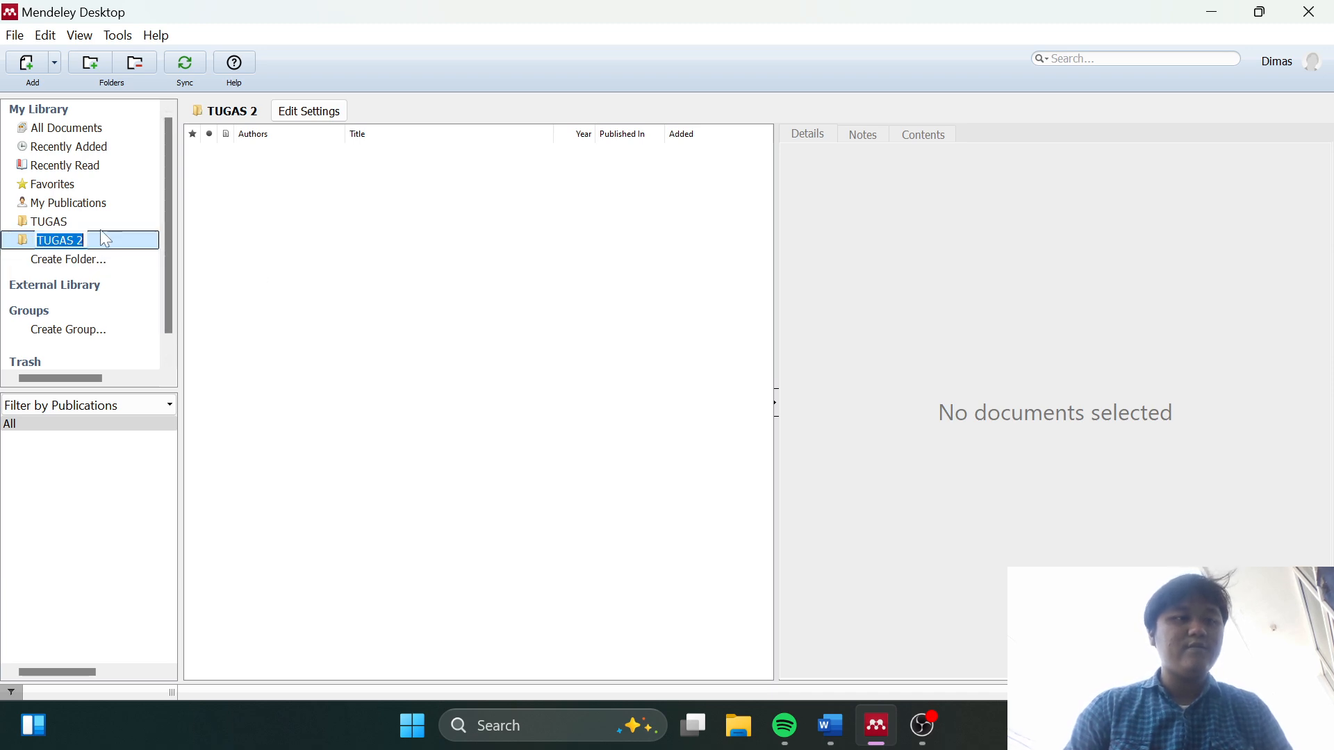
pyautogui.click(31, 68)
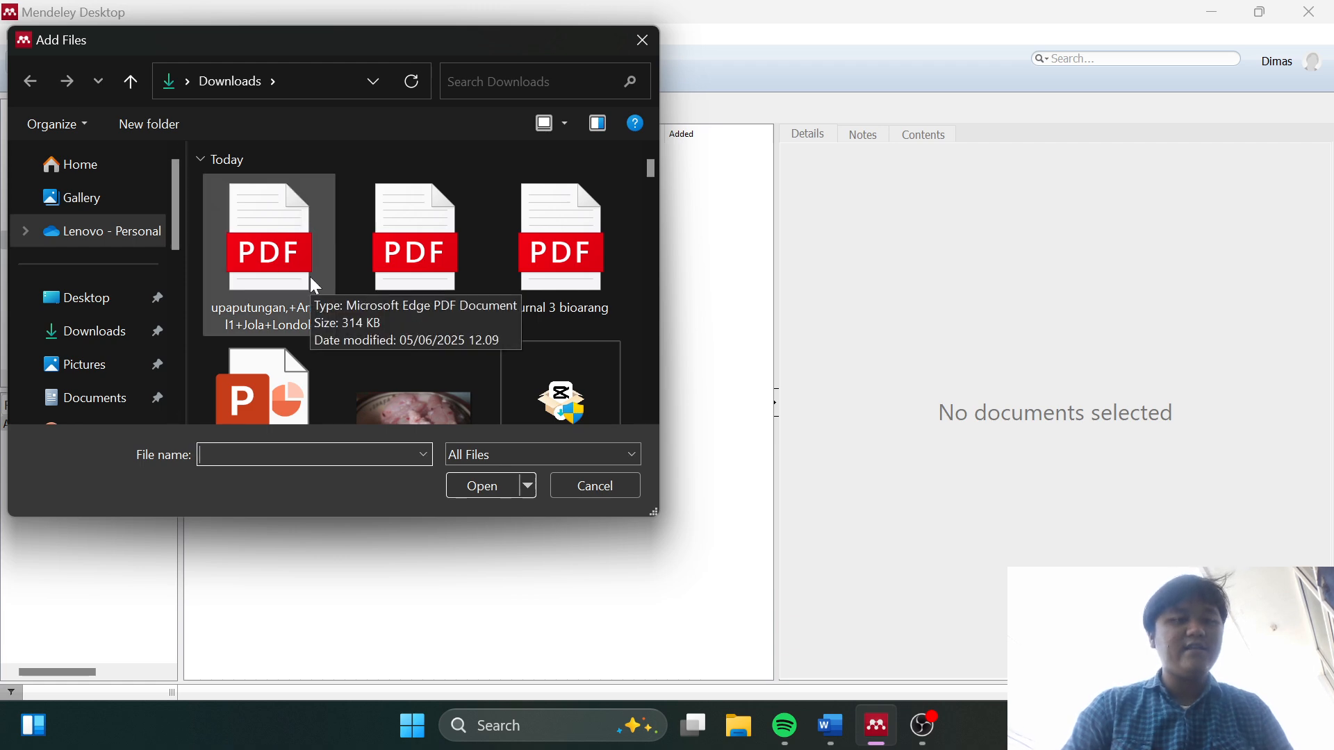
pyautogui.scroll(-1, 312, 280)
pyautogui.scroll(1, 311, 279)
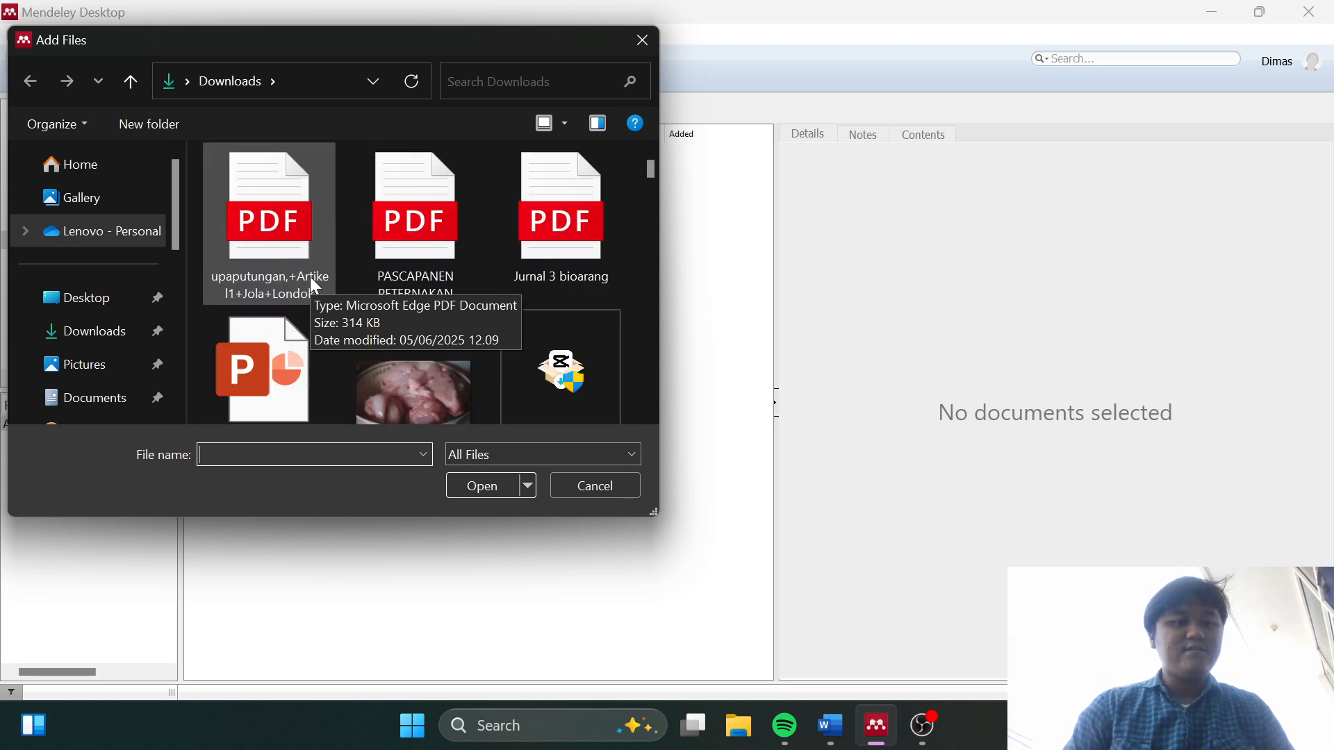
pyautogui.doubleClick(311, 278)
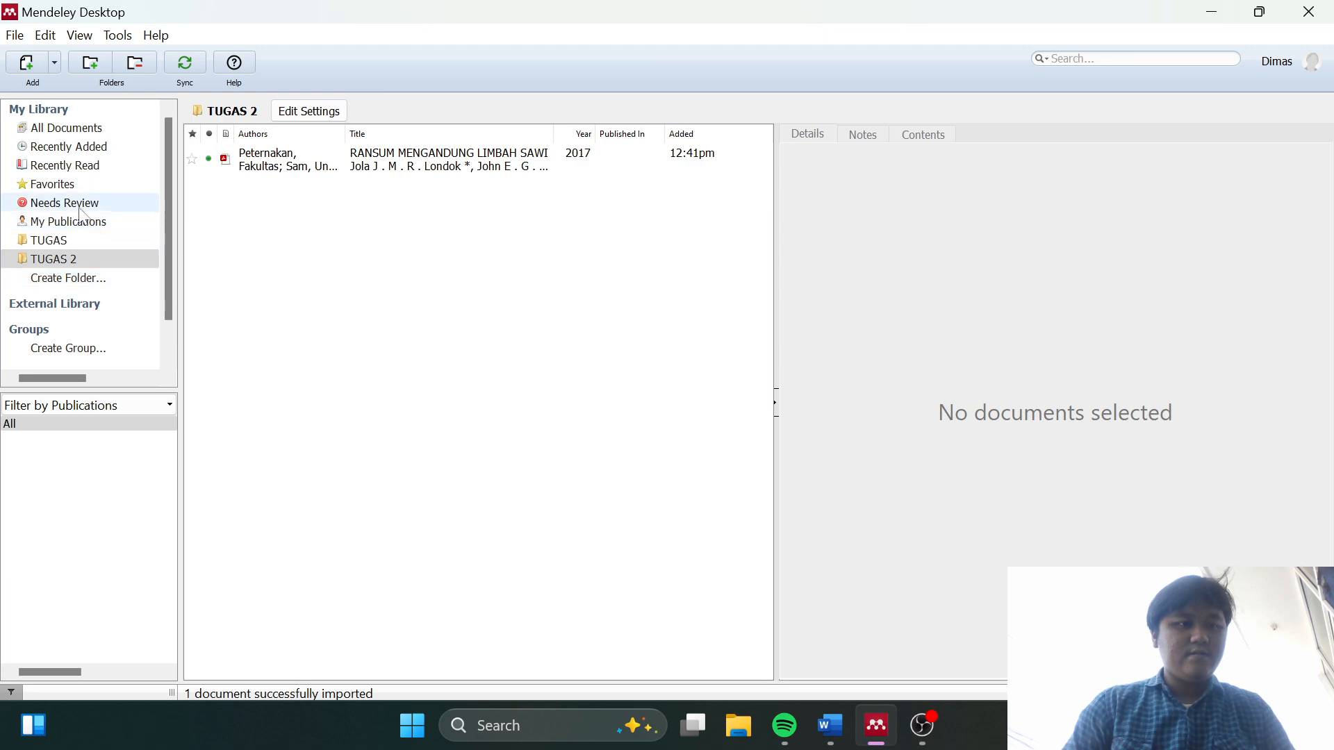
# Add the Jurnal 3 bioarang PDF from Downloads to the TUGAS 2 folder
pyautogui.click(72, 259)
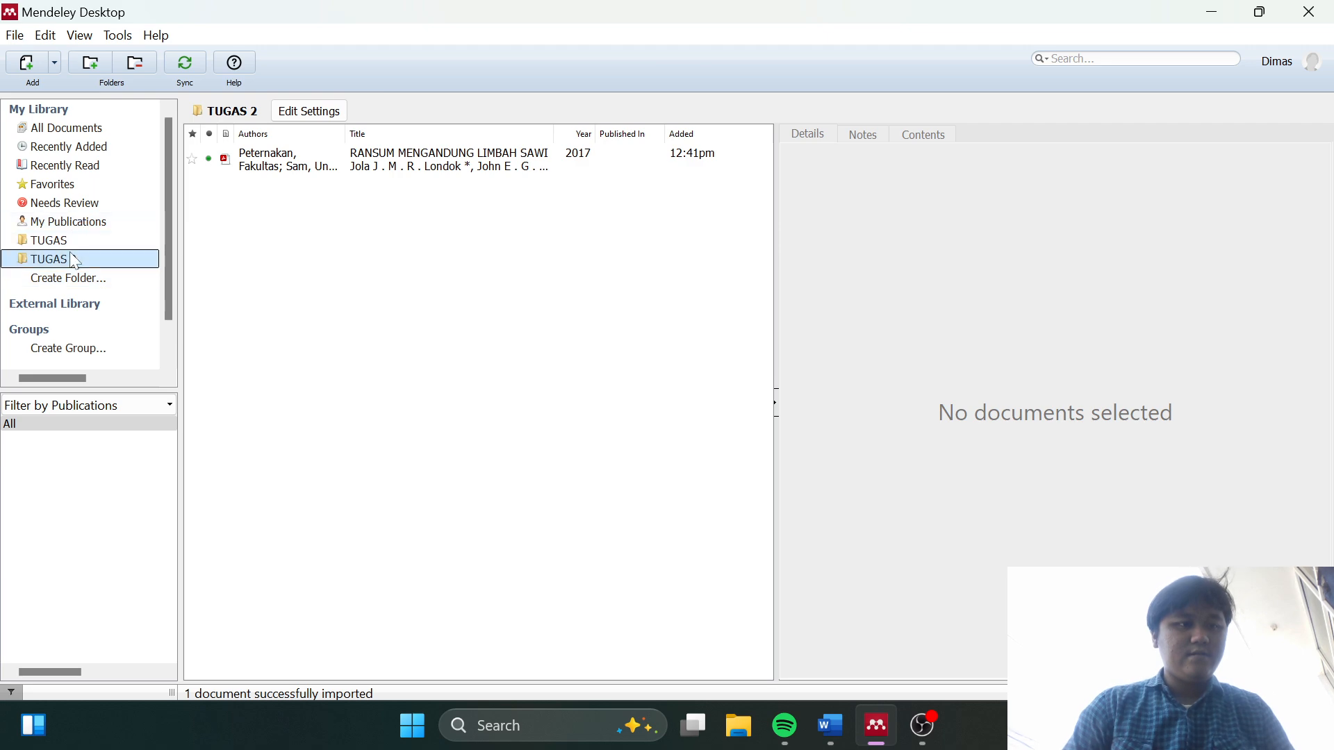
pyautogui.click(27, 64)
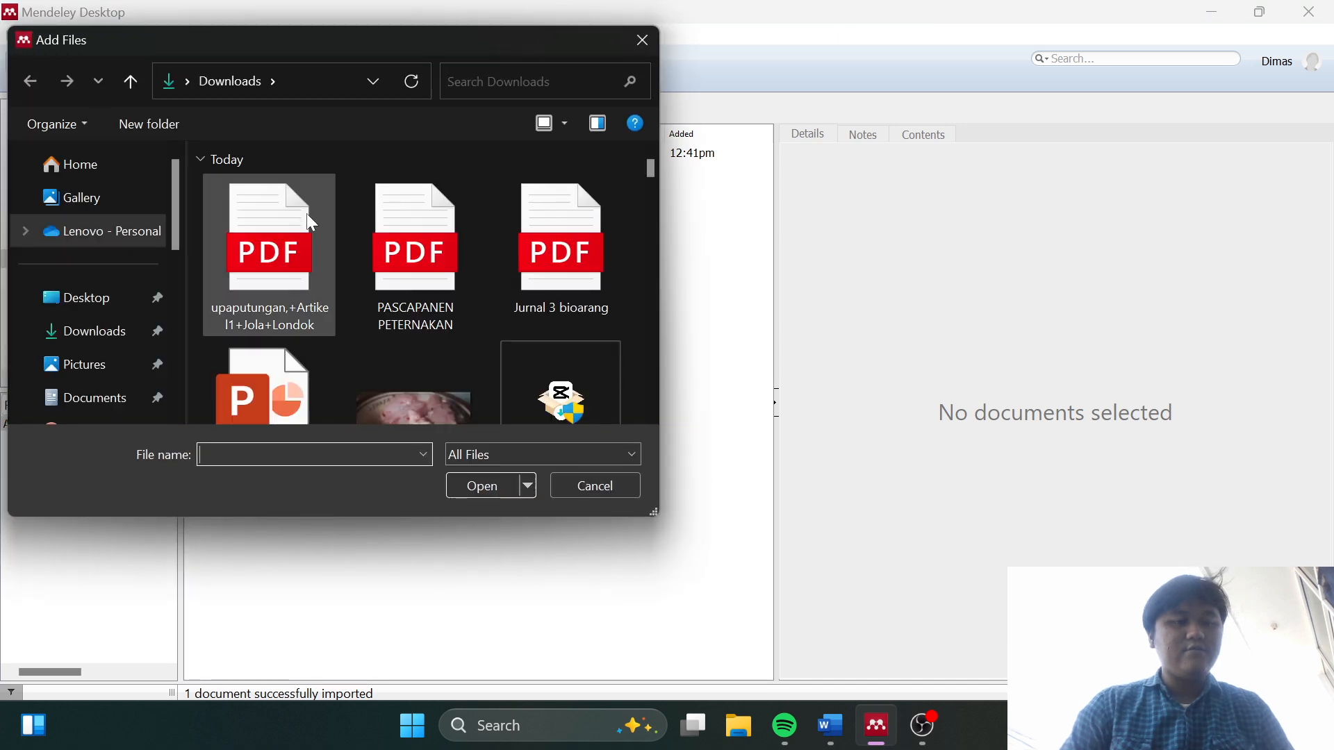
pyautogui.click(549, 242)
pyautogui.doubleClick(549, 242)
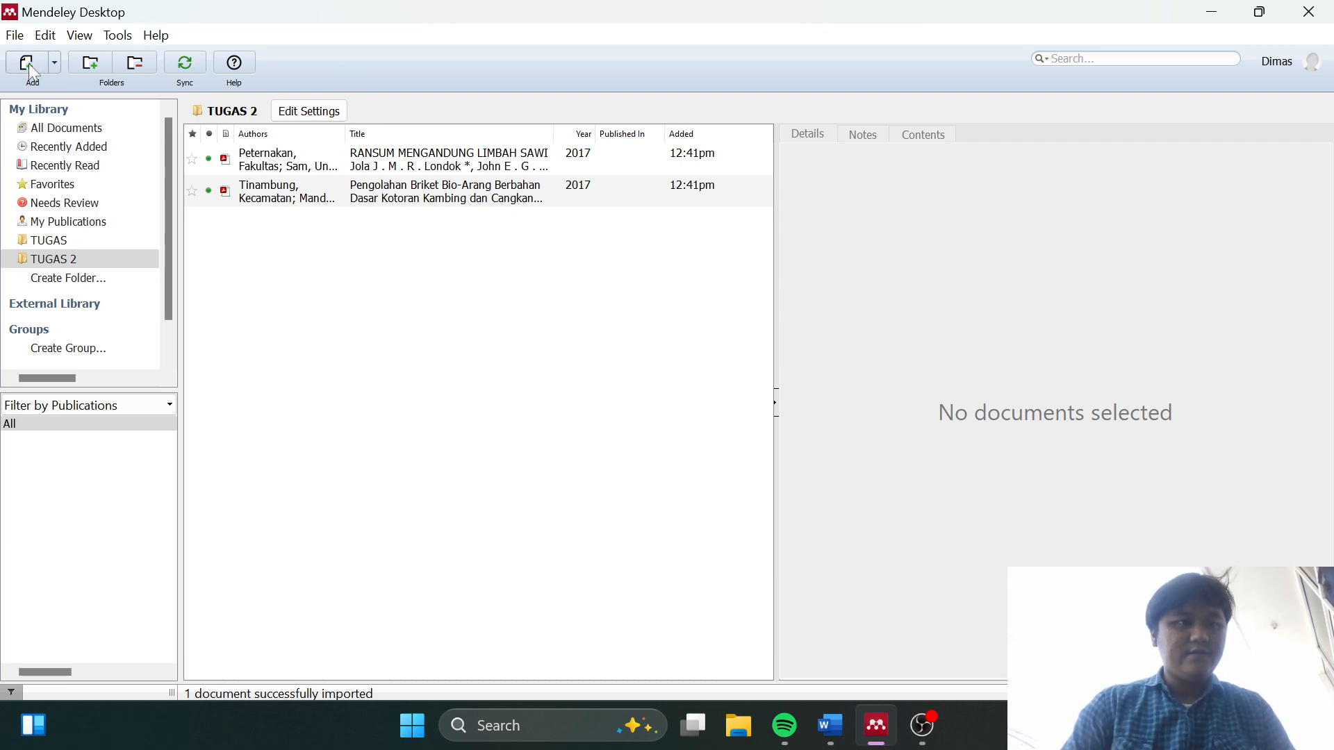
# Add the PDF of the article Ekspresi Produksi Susu Pada Sapi Perah Mastitis to the TUGAS 2 folder
pyautogui.click(31, 66)
pyautogui.scroll(-5, 380, 241)
pyautogui.doubleClick(526, 261)
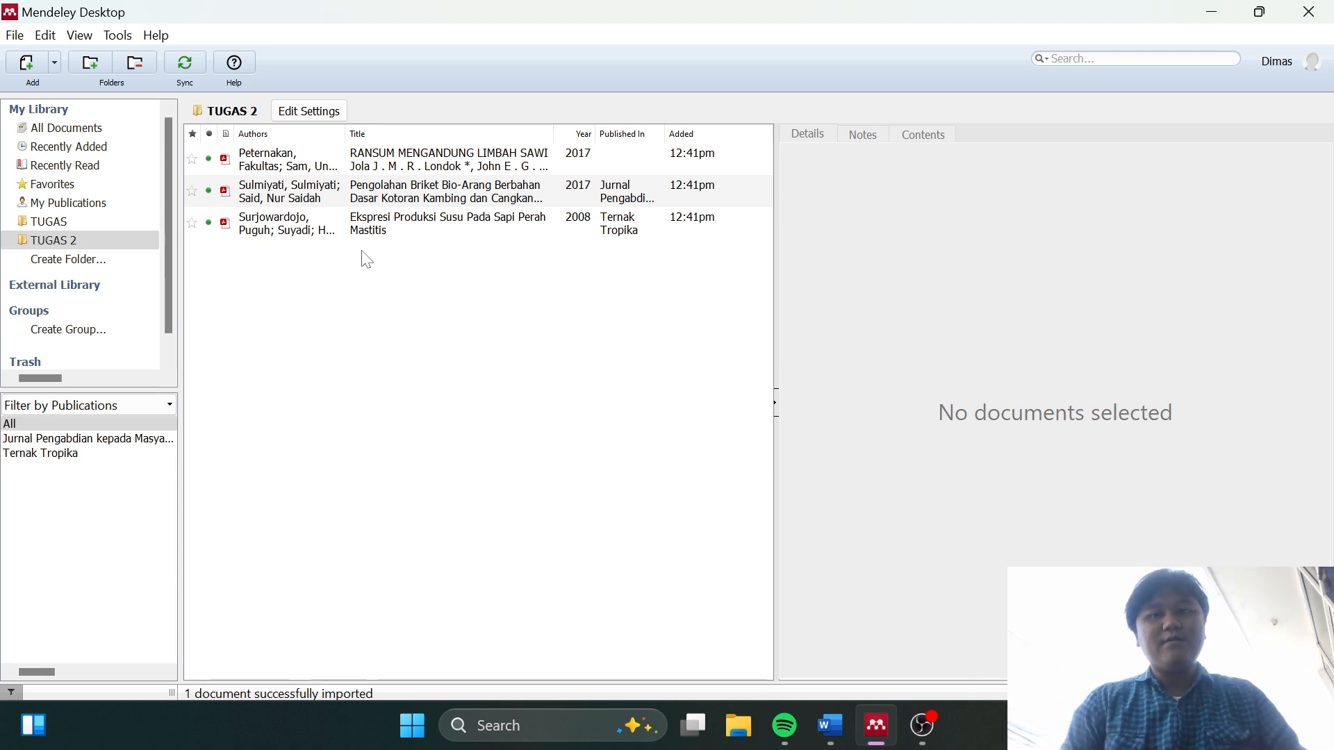
# Minimize Mendeley, switch to the Word document and open a Mendeley citation search after "infeksi bakteri." in the CMT paragraph
pyautogui.click(1217, 23)
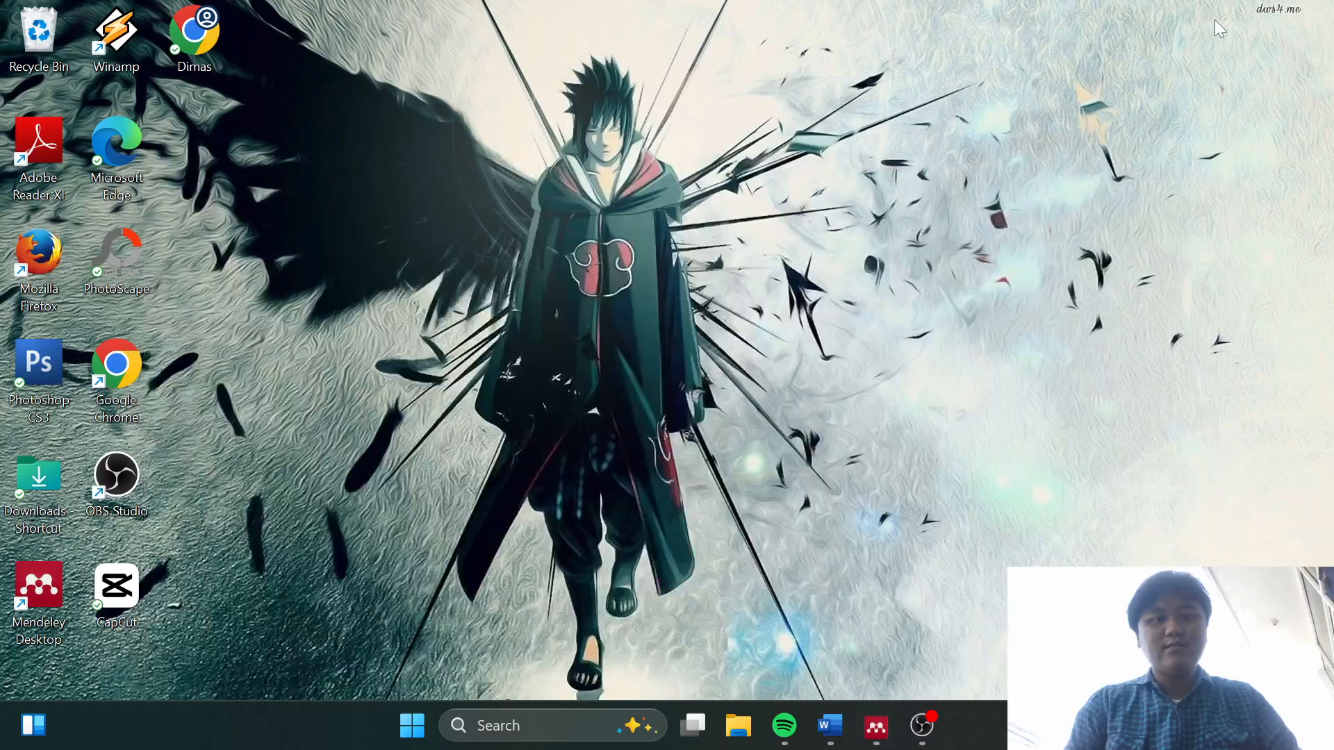
pyautogui.click(828, 730)
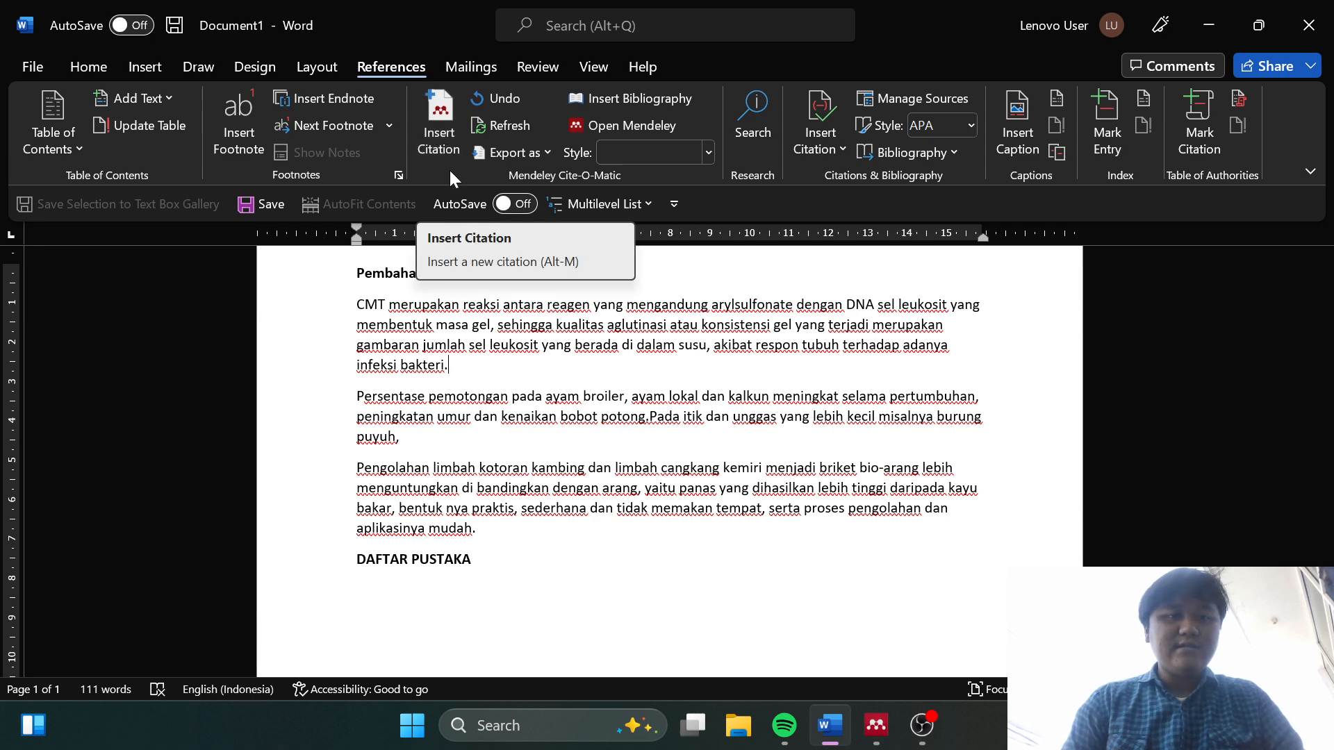
pyautogui.click(439, 136)
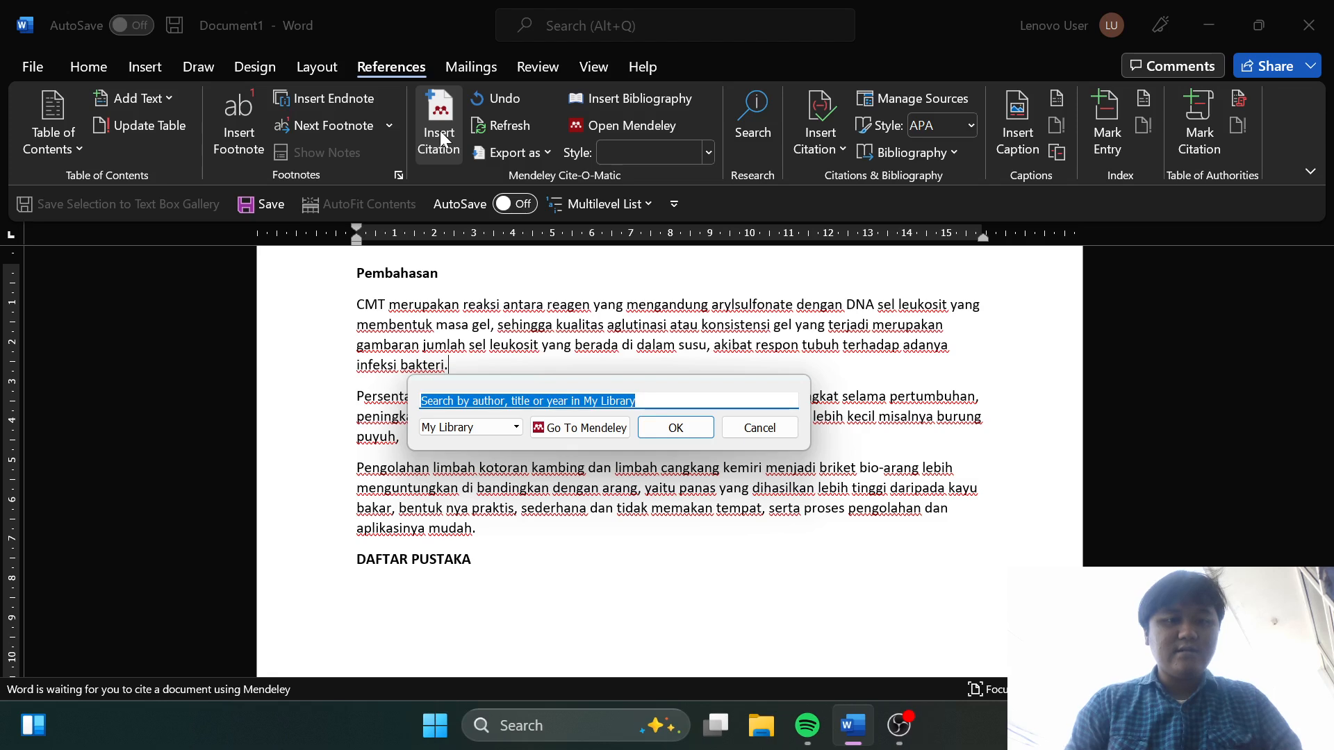
# Clear all placeholder text from the citation search field, keeping My Library as the source
pyautogui.click(556, 401)
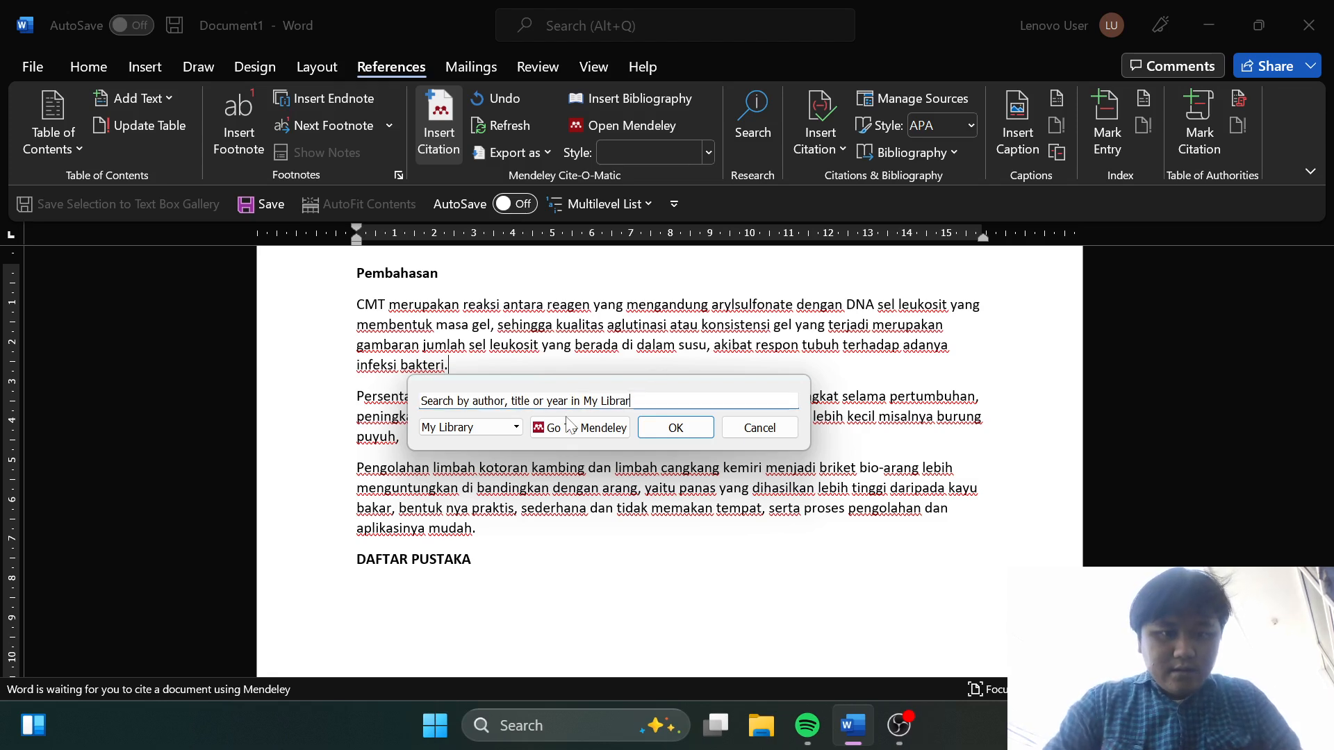
pyautogui.click(517, 428)
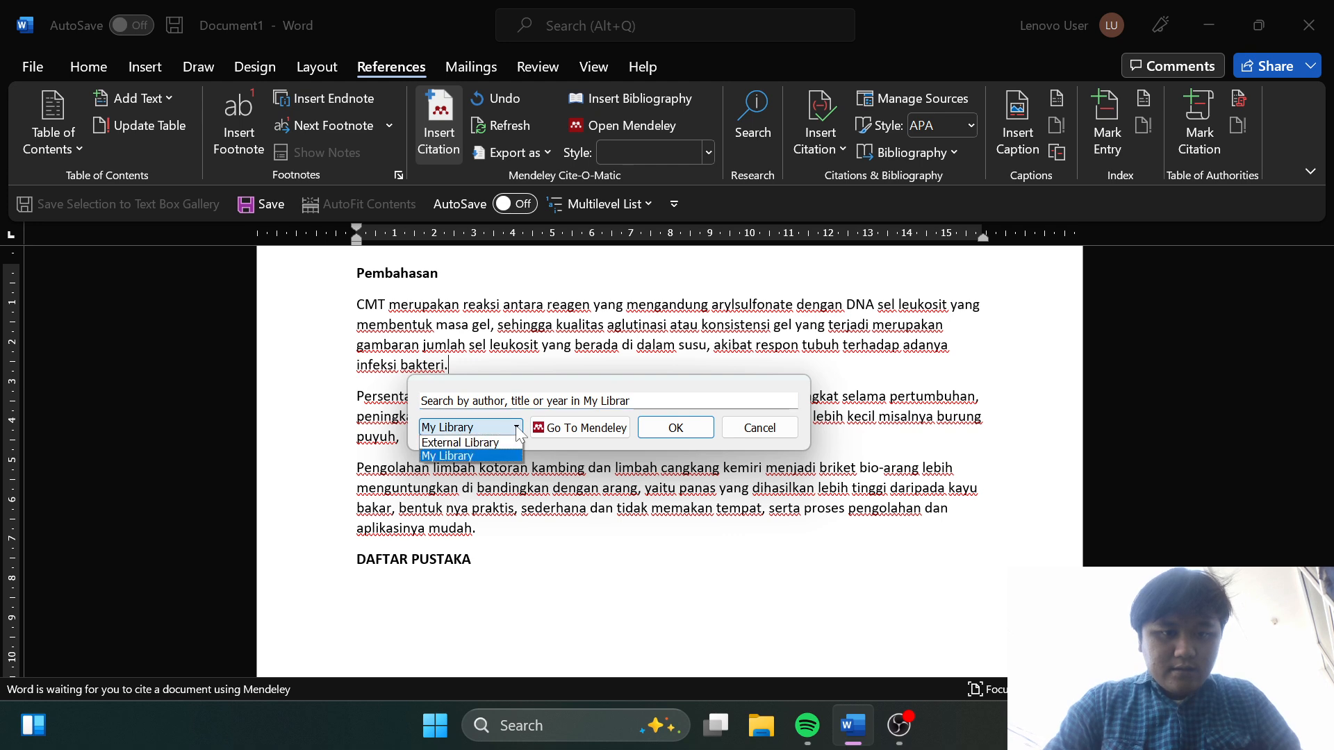
pyautogui.doubleClick(638, 403)
pyautogui.click(638, 402)
pyautogui.press('BackSpace')
pyautogui.press('BackSpace')
pyautogui.press('BackSpace')
pyautogui.press('BackSpace')
pyautogui.press('BackSpace')
pyautogui.press('BackSpace')
pyautogui.press('BackSpace')
pyautogui.press('BackSpace')
pyautogui.press('BackSpace')
pyautogui.press('BackSpace')
pyautogui.press('BackSpace')
pyautogui.press('BackSpace')
pyautogui.press('BackSpace')
pyautogui.press('BackSpace')
pyautogui.press('BackSpace')
pyautogui.press('BackSpace')
pyautogui.press('BackSpace')
pyautogui.press('BackSpace')
pyautogui.press('BackSpace')
pyautogui.press('BackSpace')
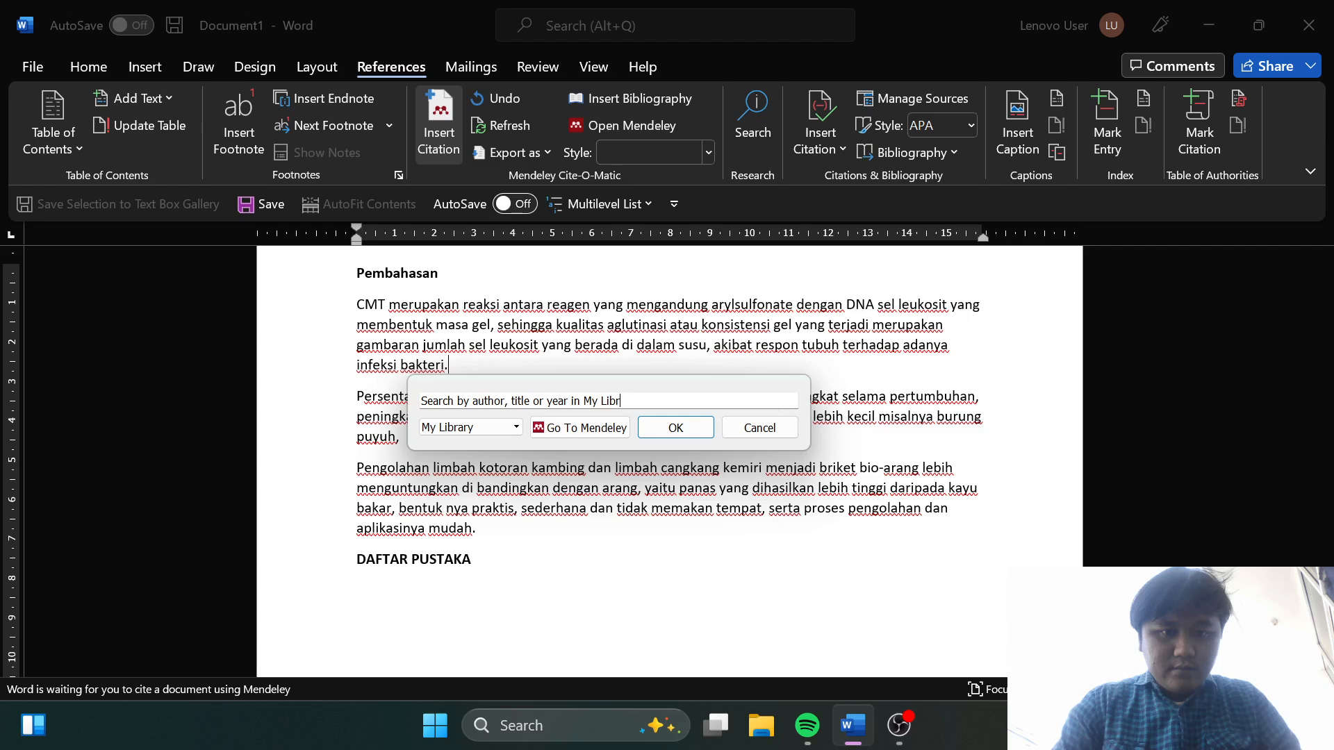
pyautogui.press('BackSpace')
pyautogui.press('BackSpace')
pyautogui.press('BackSpace')
pyautogui.press('BackSpace')
pyautogui.press('BackSpace')
pyautogui.press('BackSpace')
pyautogui.press('BackSpace')
pyautogui.press('BackSpace')
pyautogui.press('BackSpace')
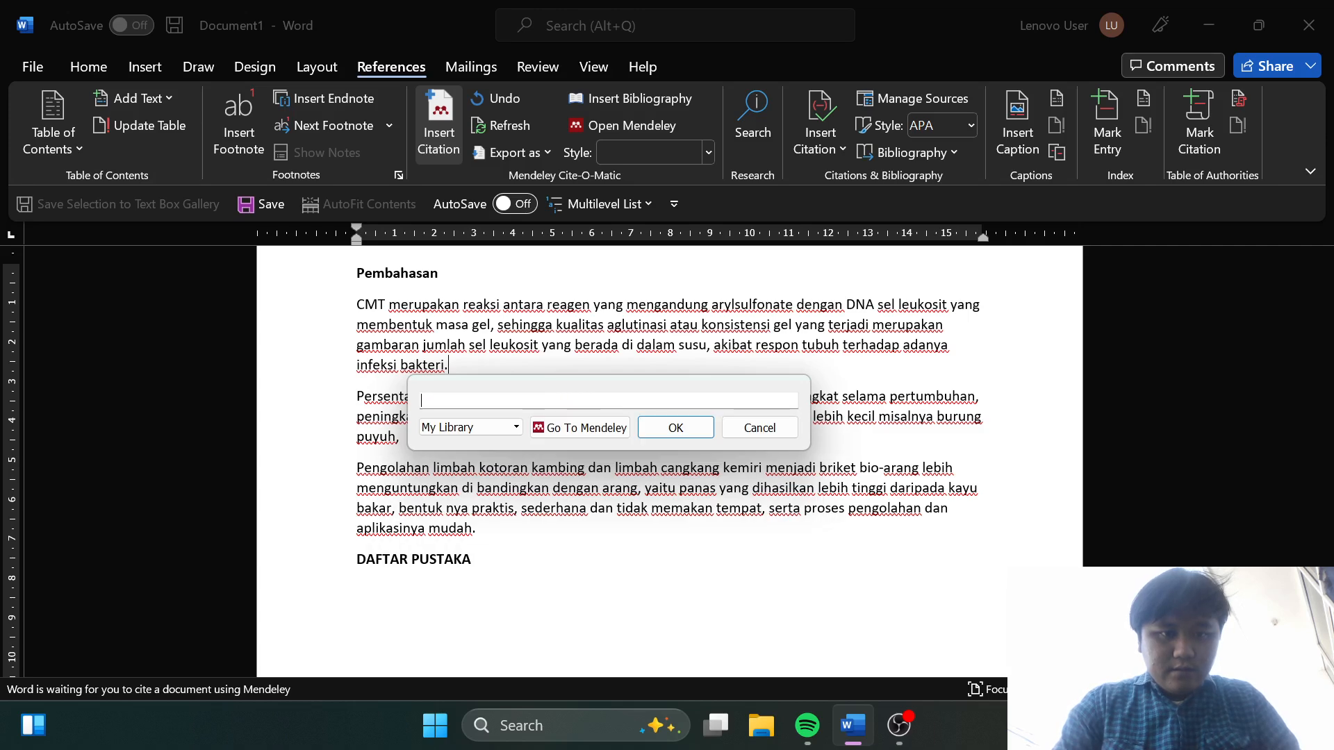
# Search the library for "c" and insert the 2008 article Ekspresi Produksi Susu Pada Sapi Perah Mastitis as the citation
pyautogui.press('capslock')
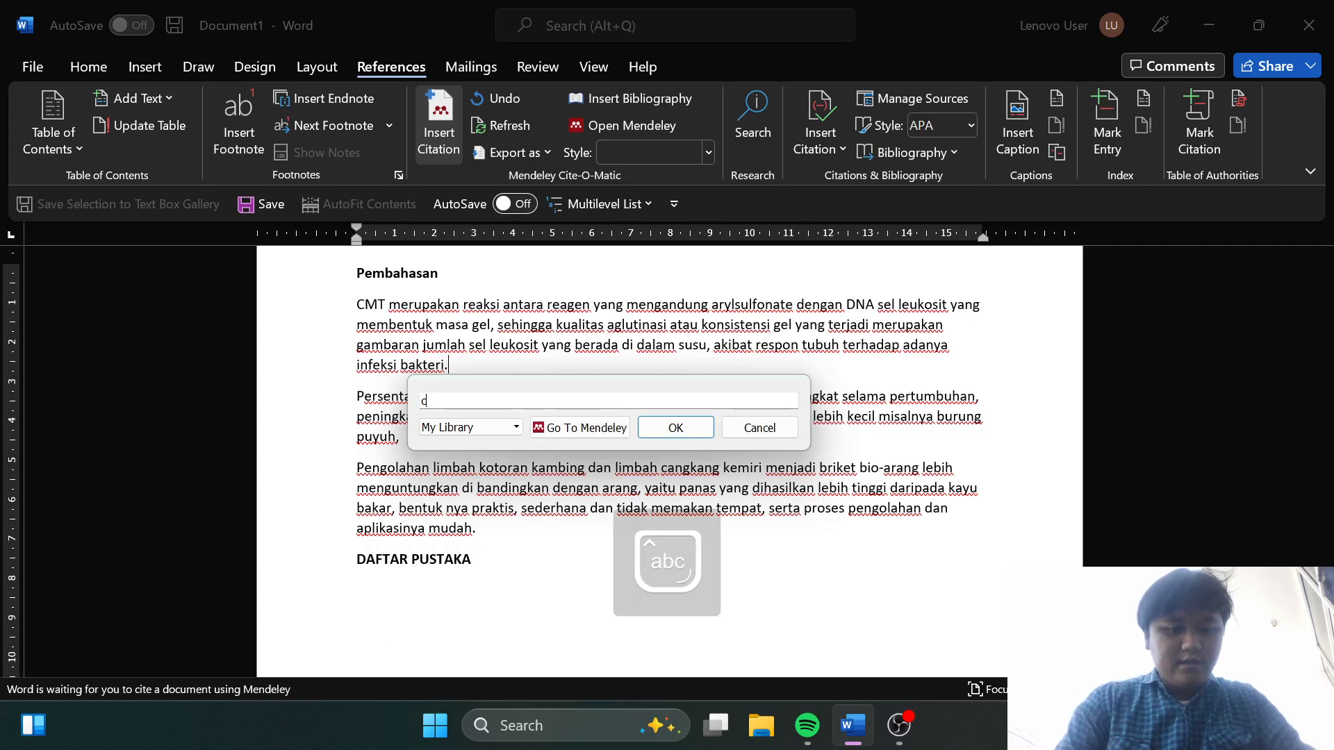
pyautogui.write('d')
pyautogui.scroll(-5, 607, 475)
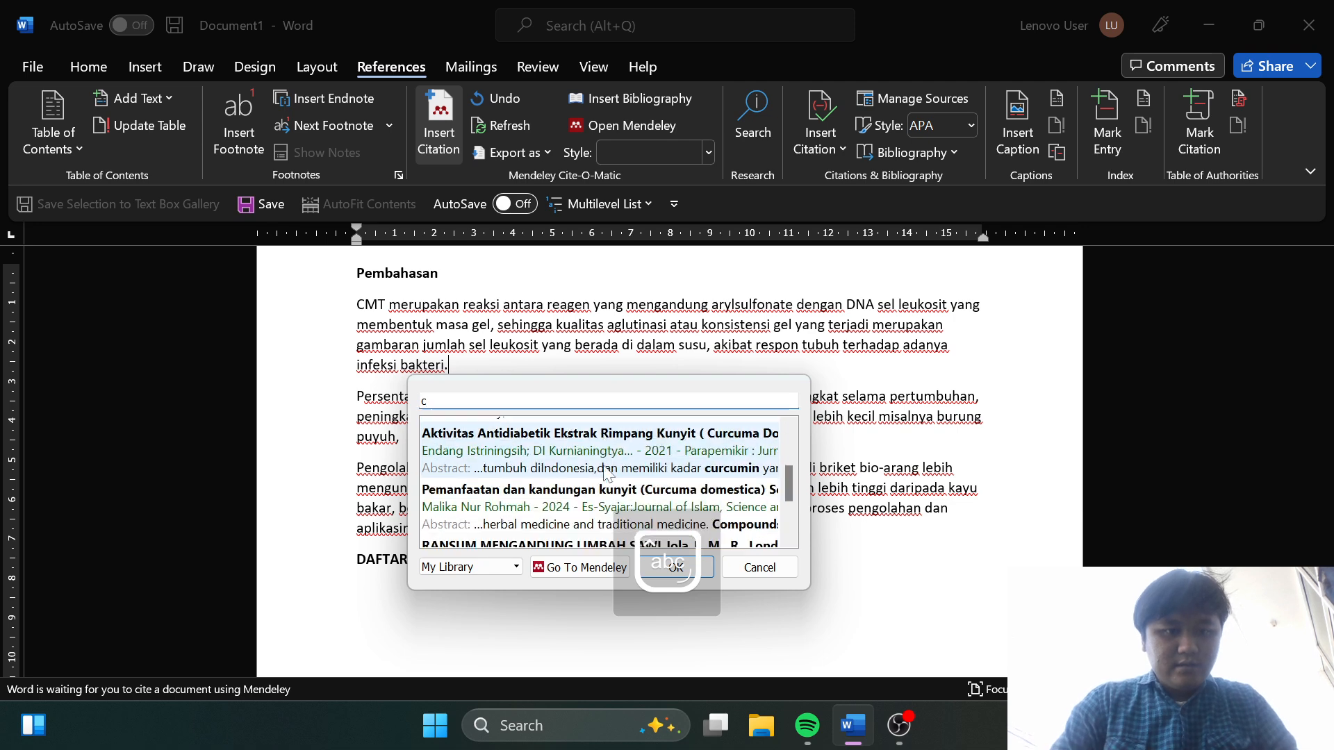
pyautogui.scroll(2, 603, 483)
pyautogui.scroll(2, 599, 489)
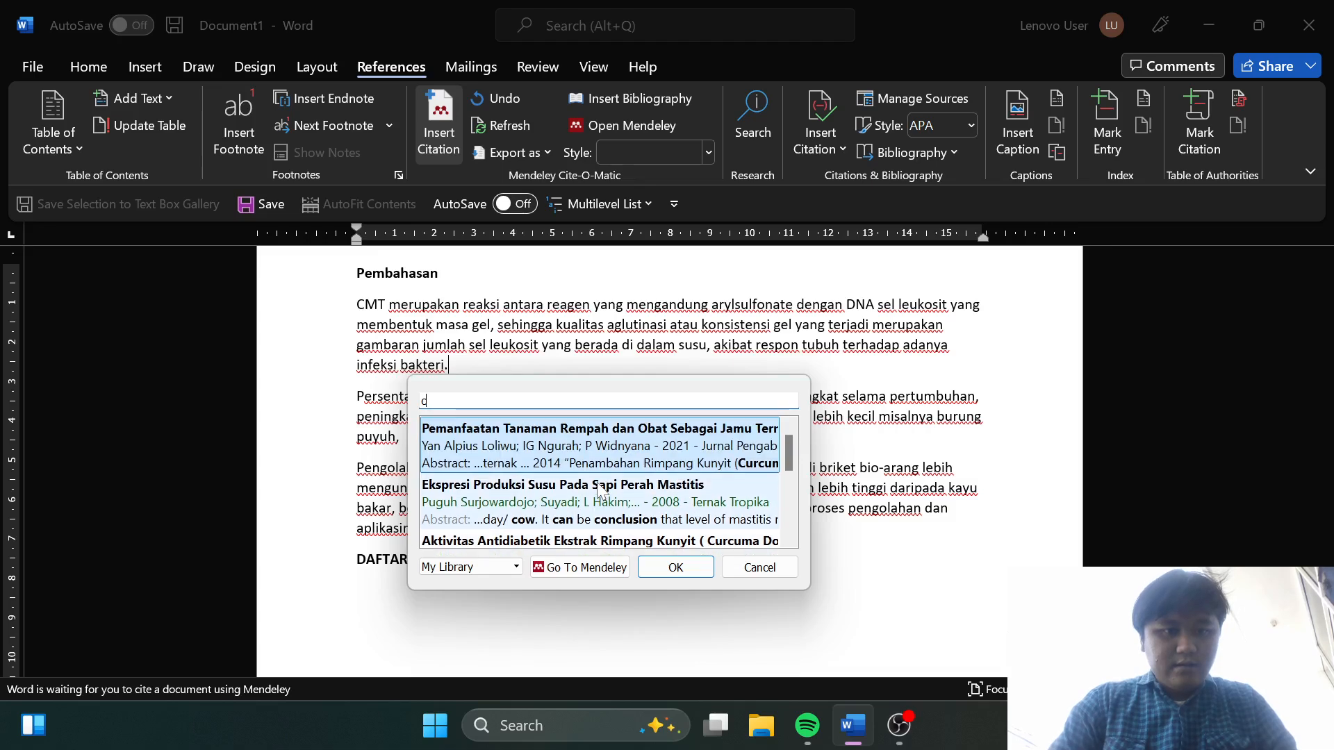
pyautogui.click(540, 502)
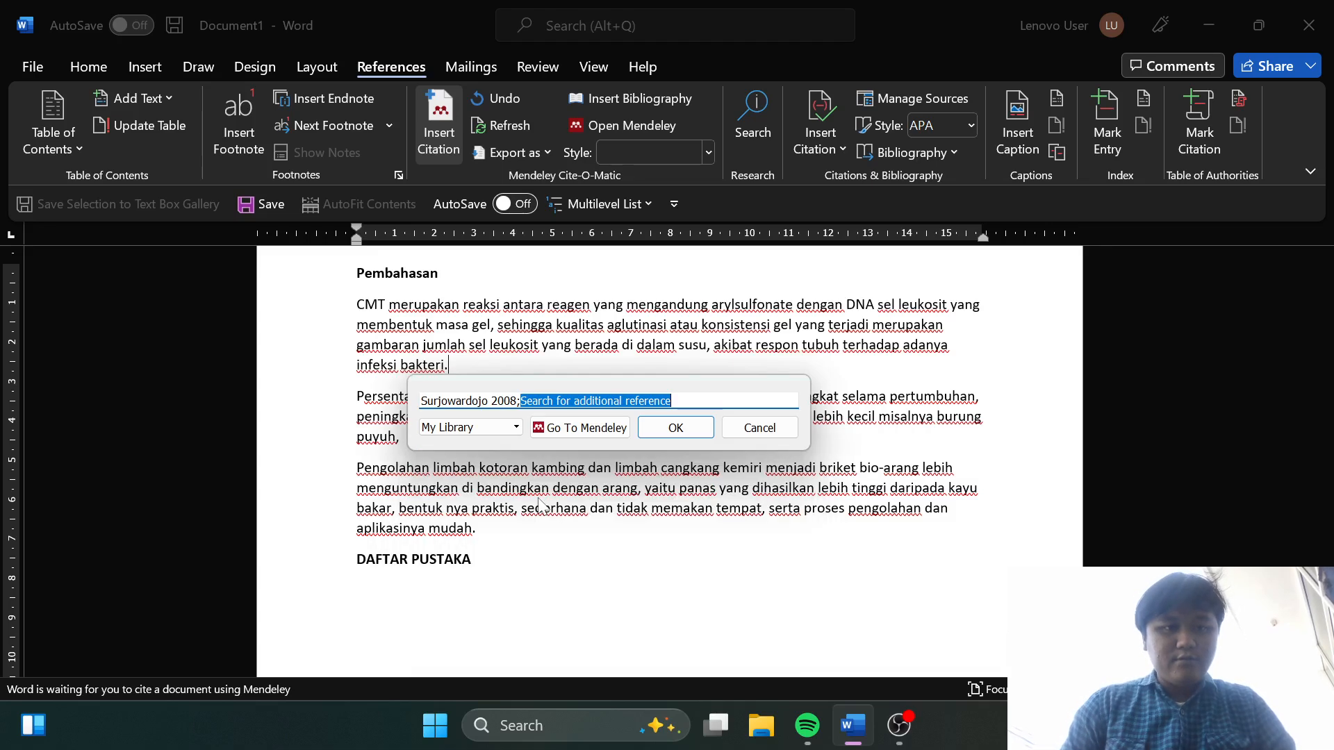
pyautogui.press('Return')
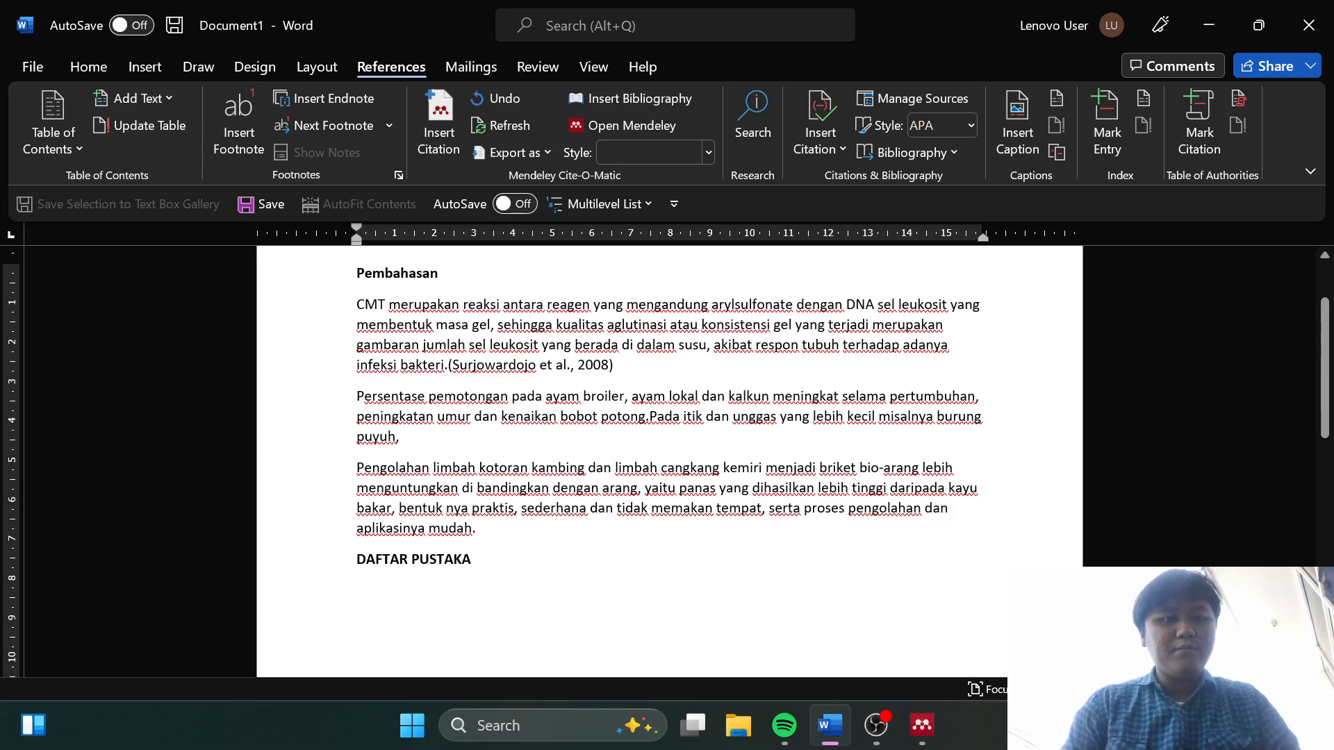
# Open a Mendeley citation search after "puyuh," in the second paragraph and search My Library for "a"
pyautogui.click(401, 437)
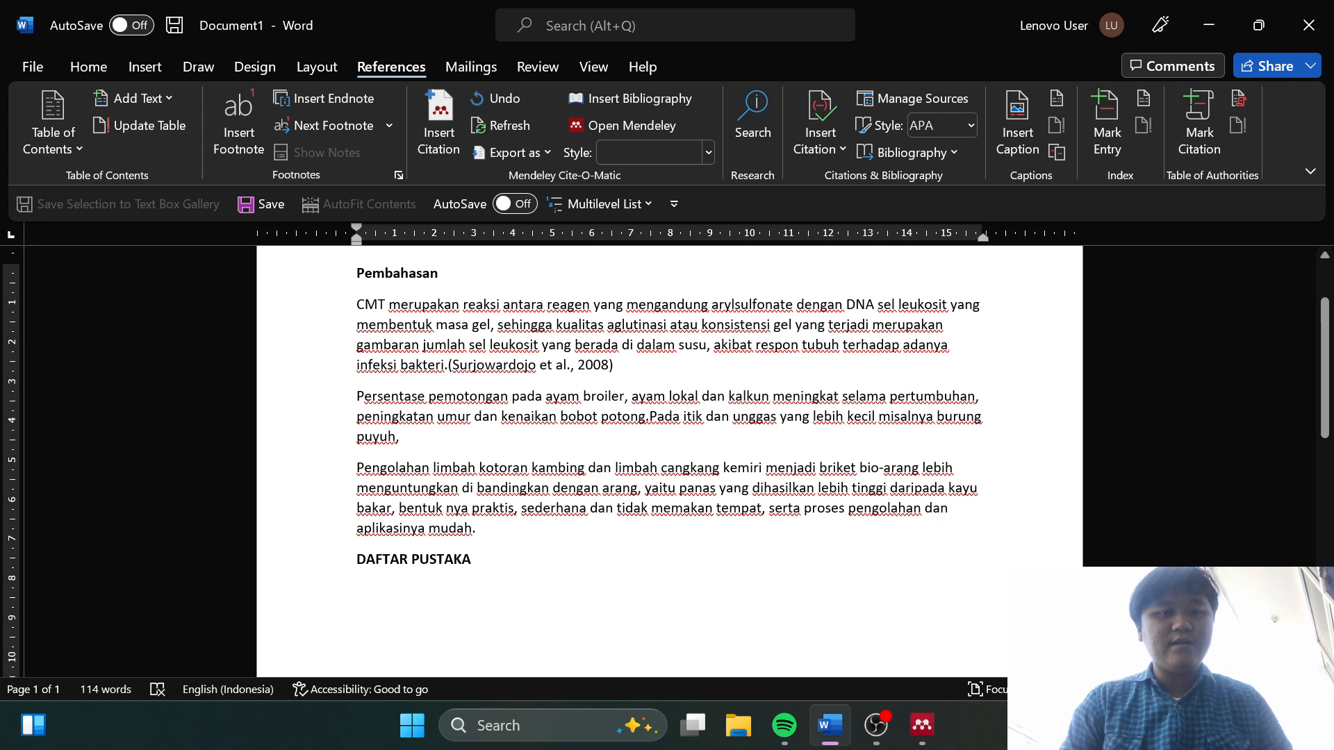
pyautogui.click(439, 135)
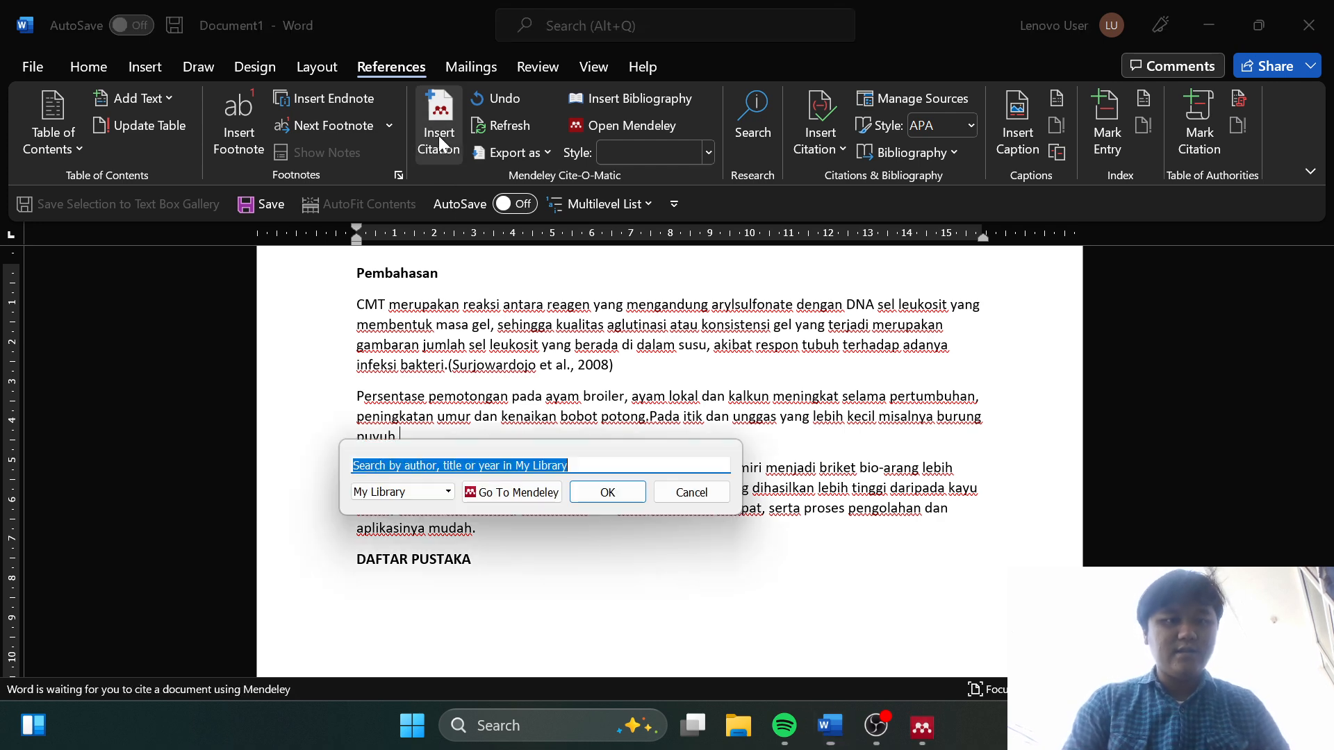
pyautogui.press('BackSpace')
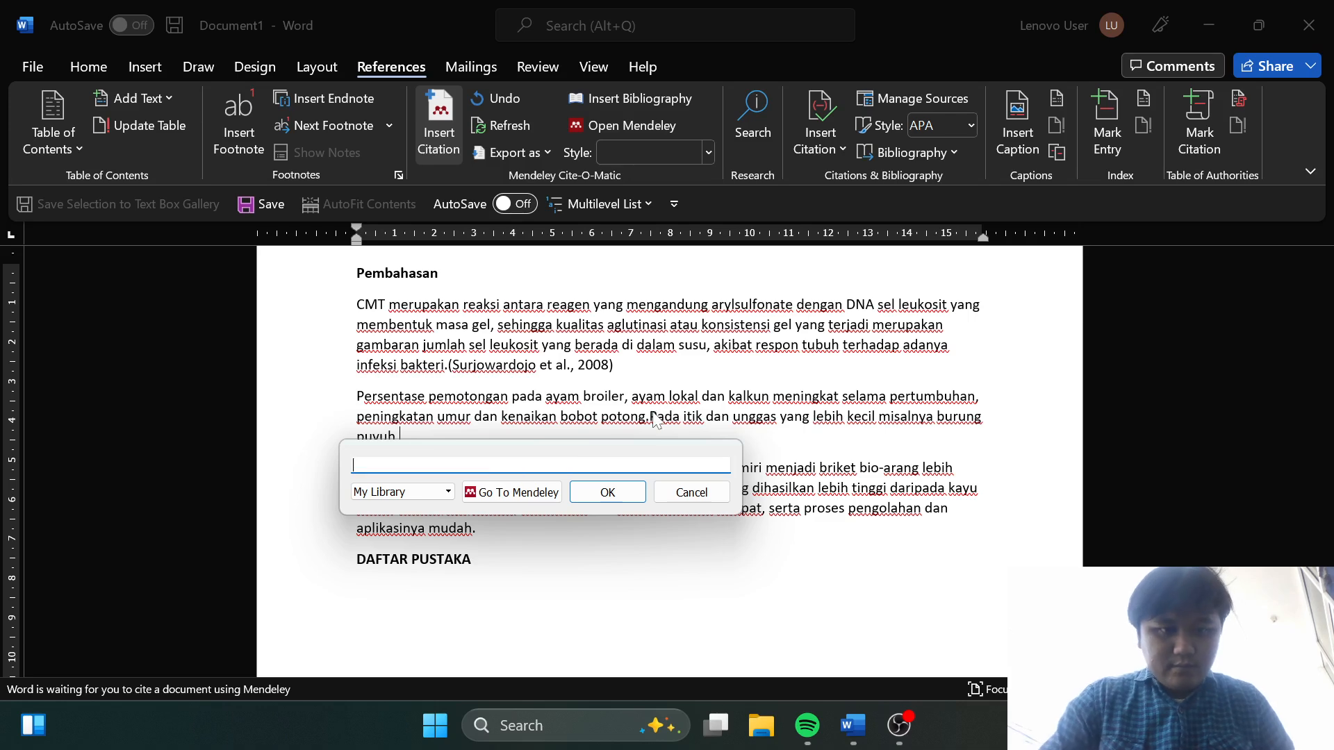
pyautogui.write('j')
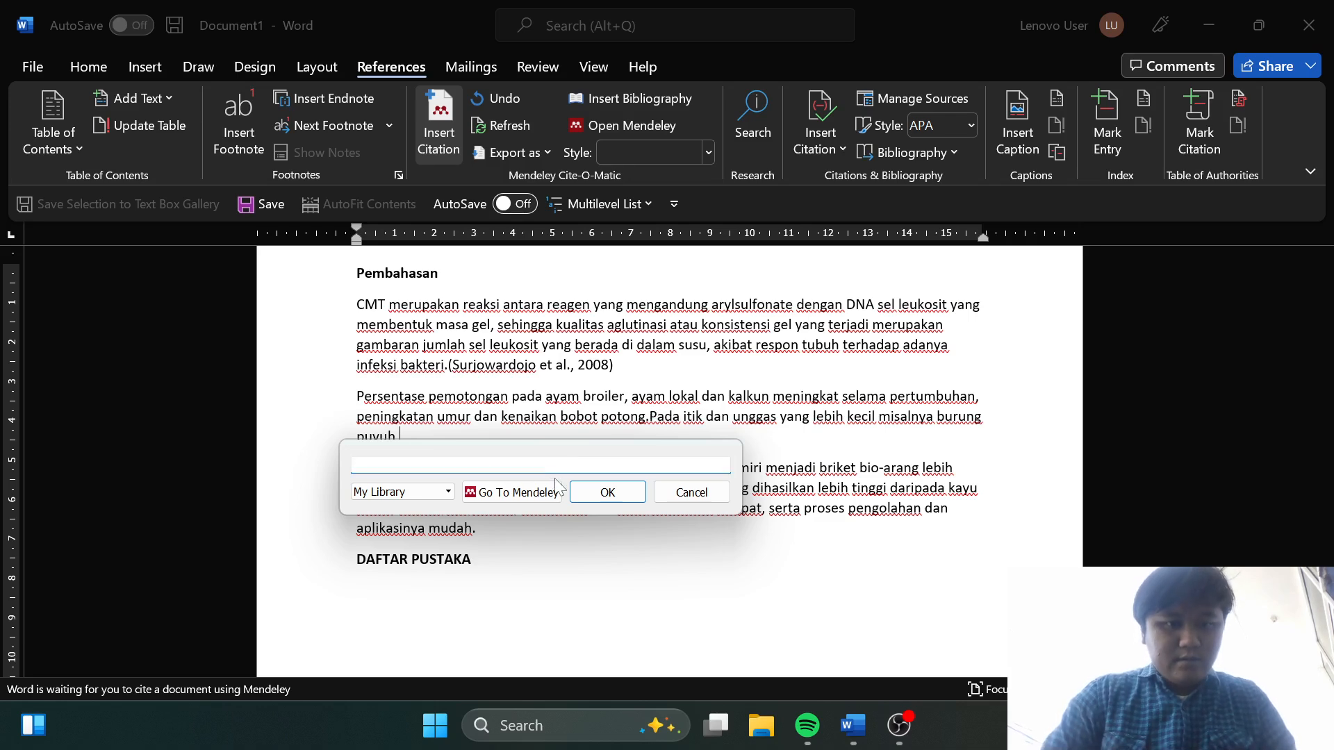
pyautogui.press('BackSpace')
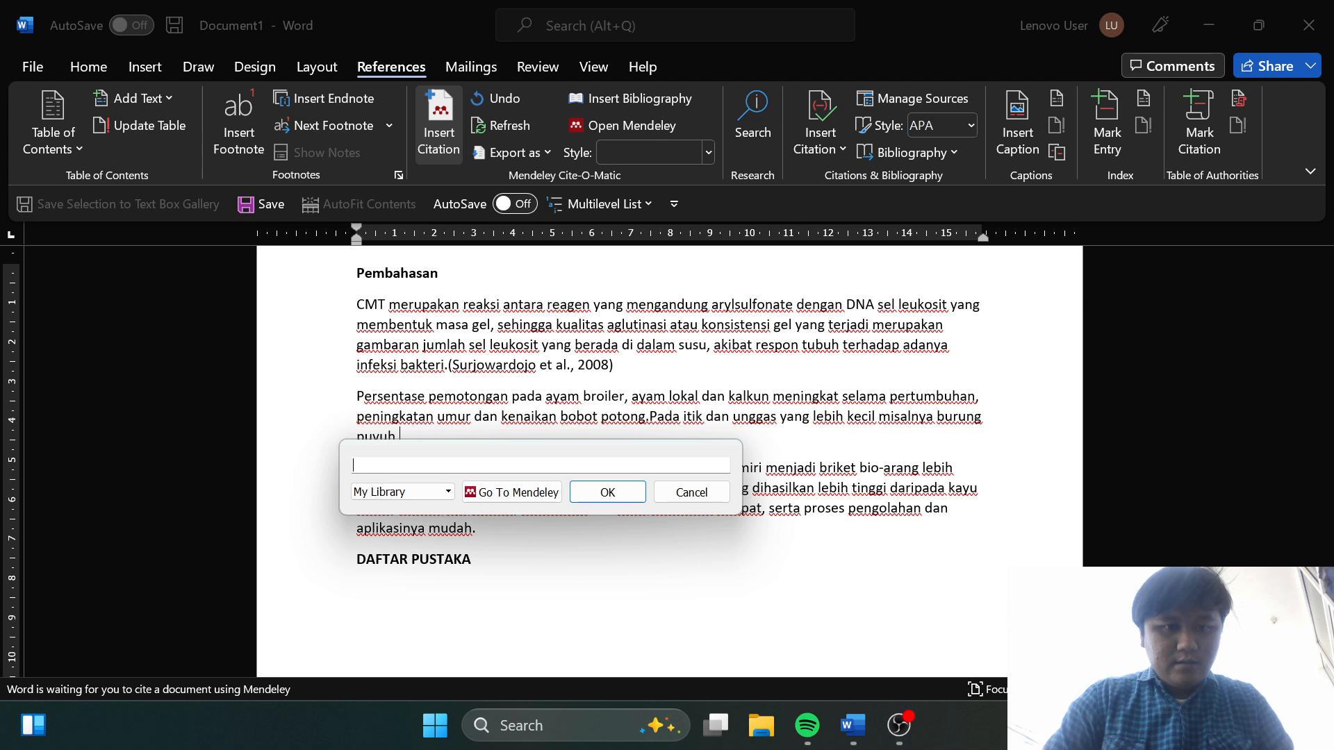
pyautogui.write('a')
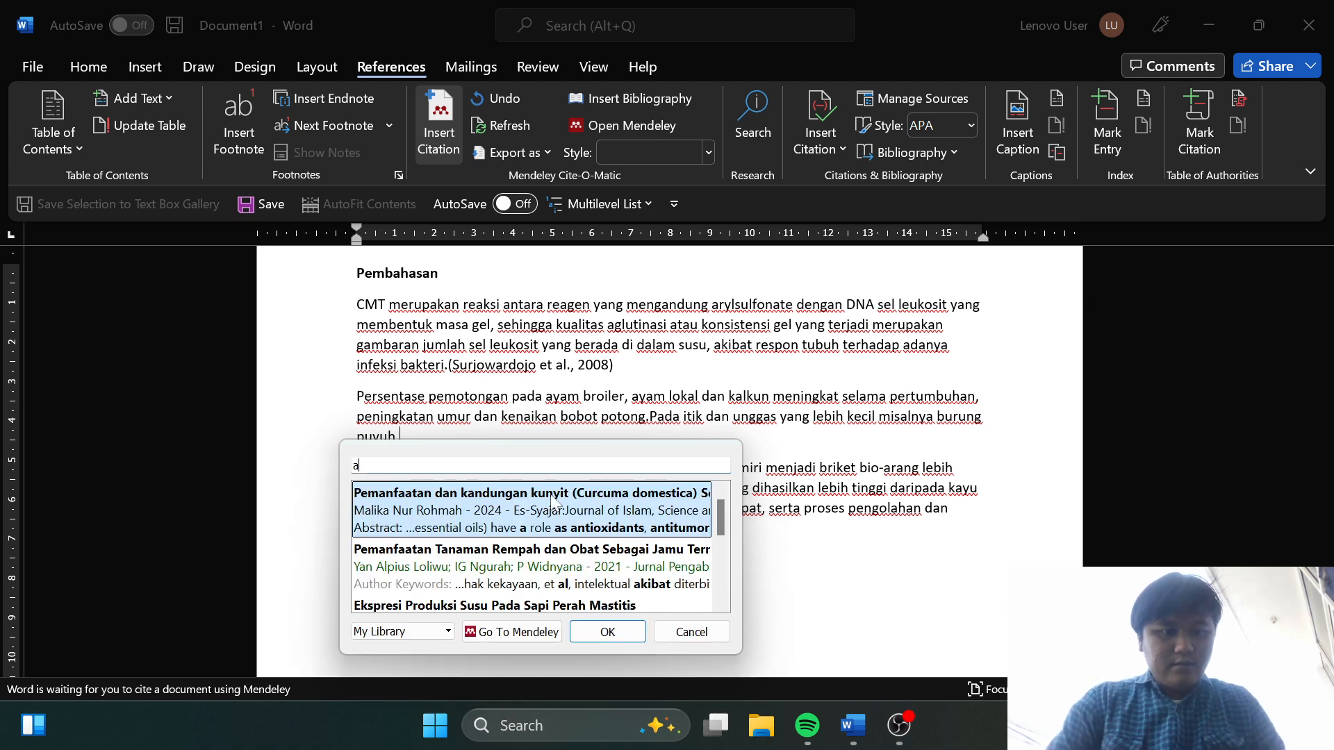
# Find the 2017 article RANSUM MENGANDUNG LIMBAH SAWI among the search results and insert it as the second paragraph's citation
pyautogui.scroll(-1, 551, 503)
pyautogui.scroll(-2, 551, 503)
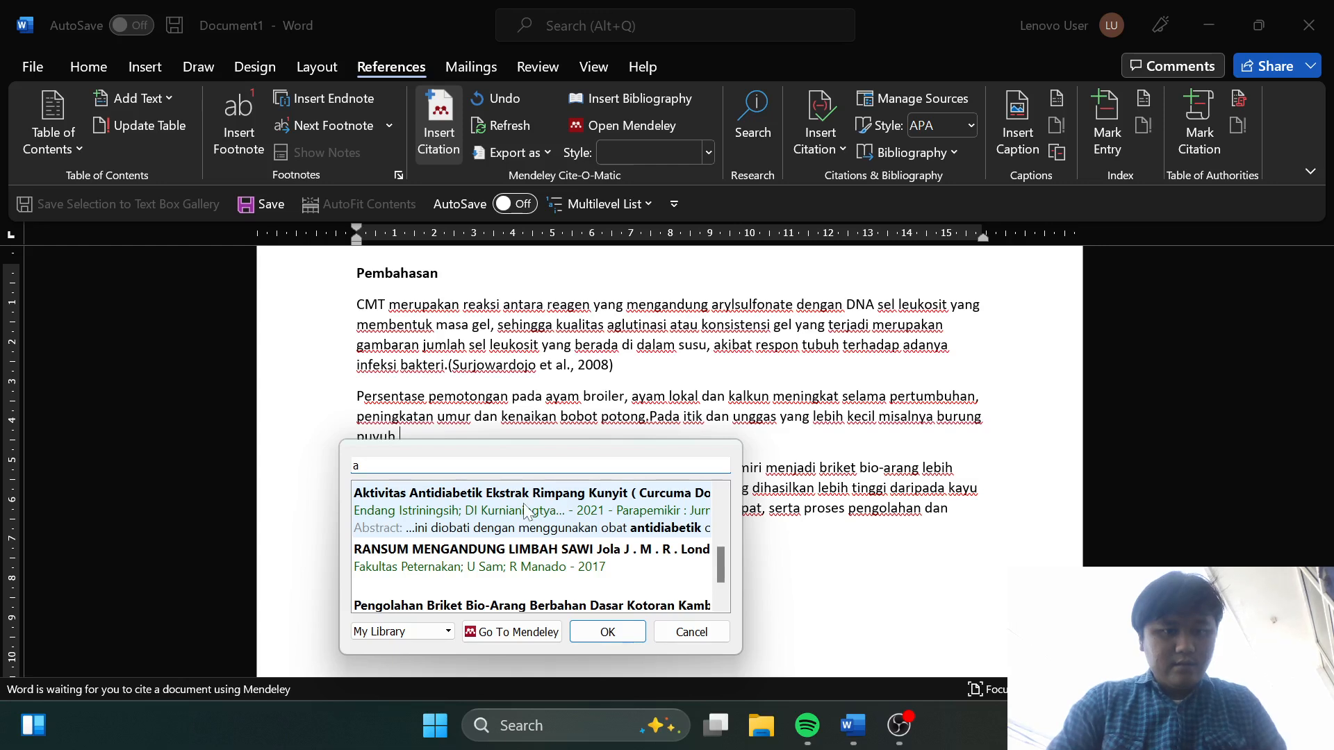
pyautogui.scroll(-1, 513, 522)
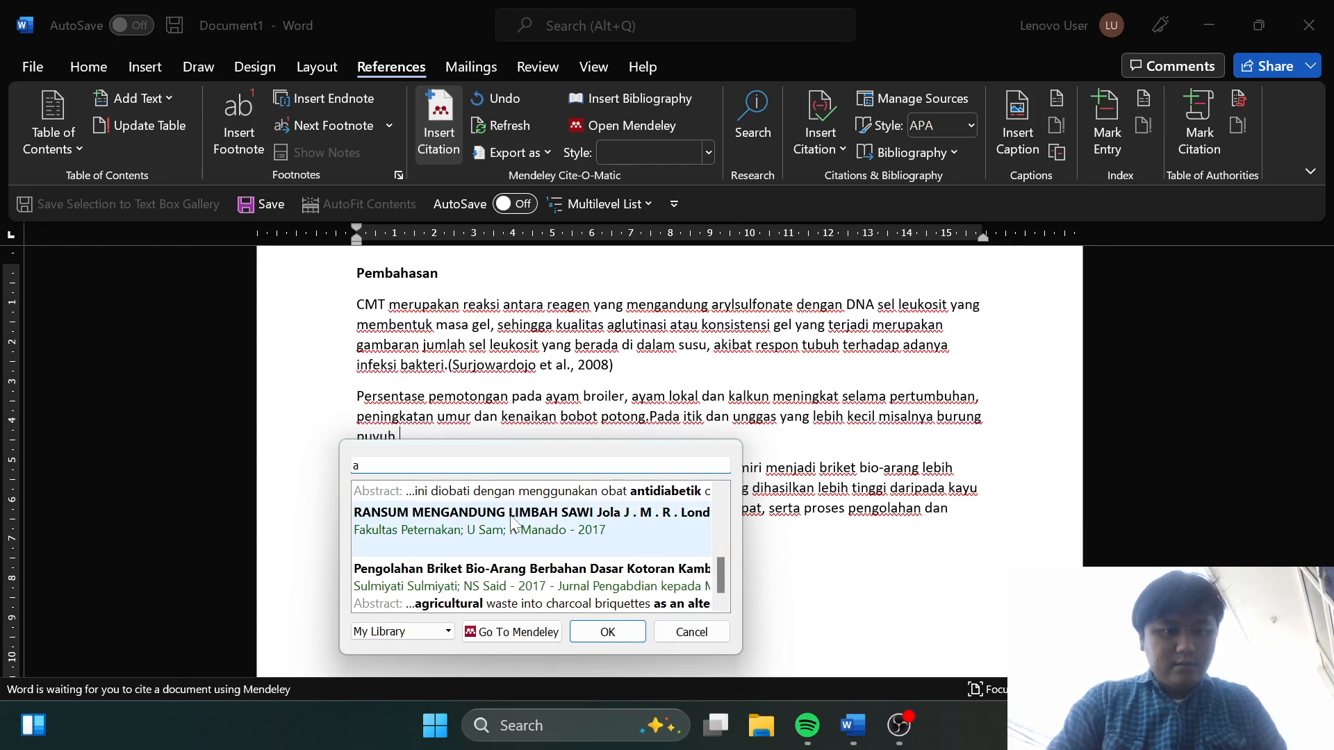
pyautogui.scroll(2, 513, 568)
pyautogui.scroll(5, 513, 567)
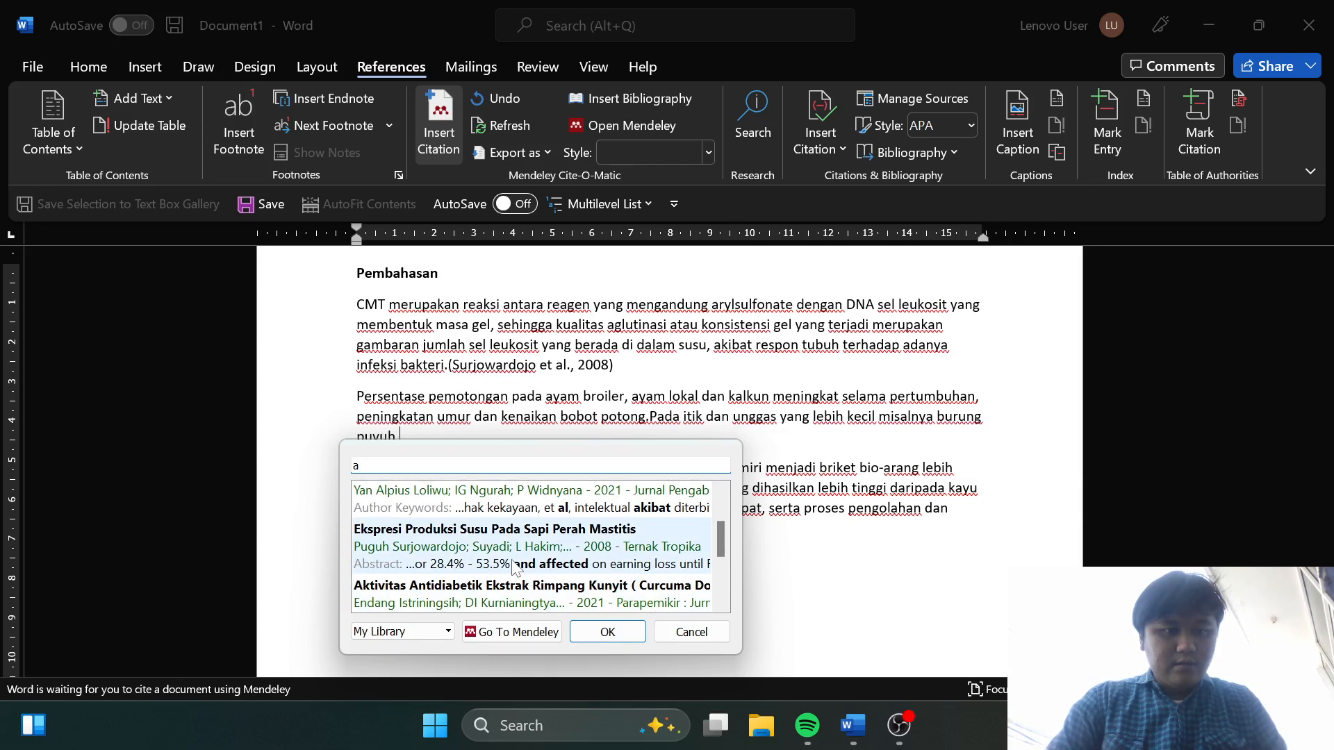
pyautogui.scroll(-5, 513, 568)
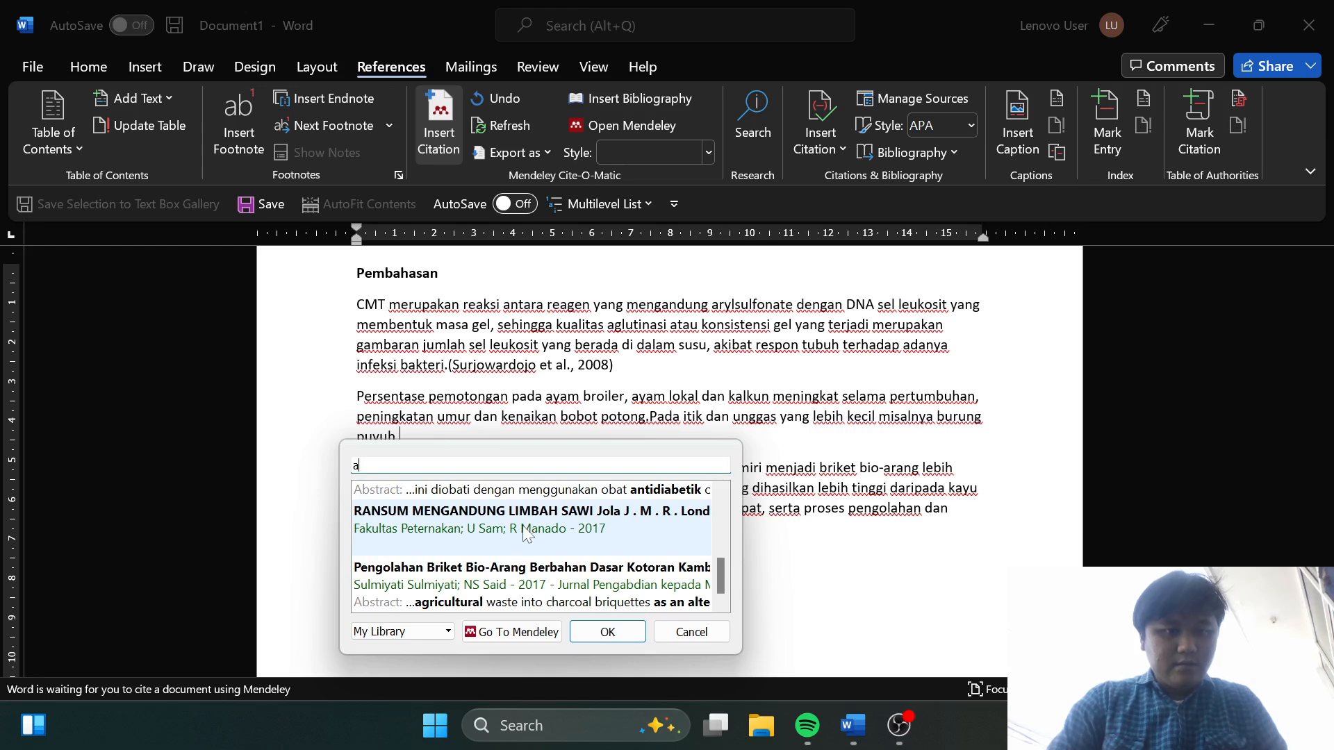
pyautogui.scroll(3, 523, 556)
pyautogui.scroll(3, 523, 560)
pyautogui.scroll(-6, 523, 556)
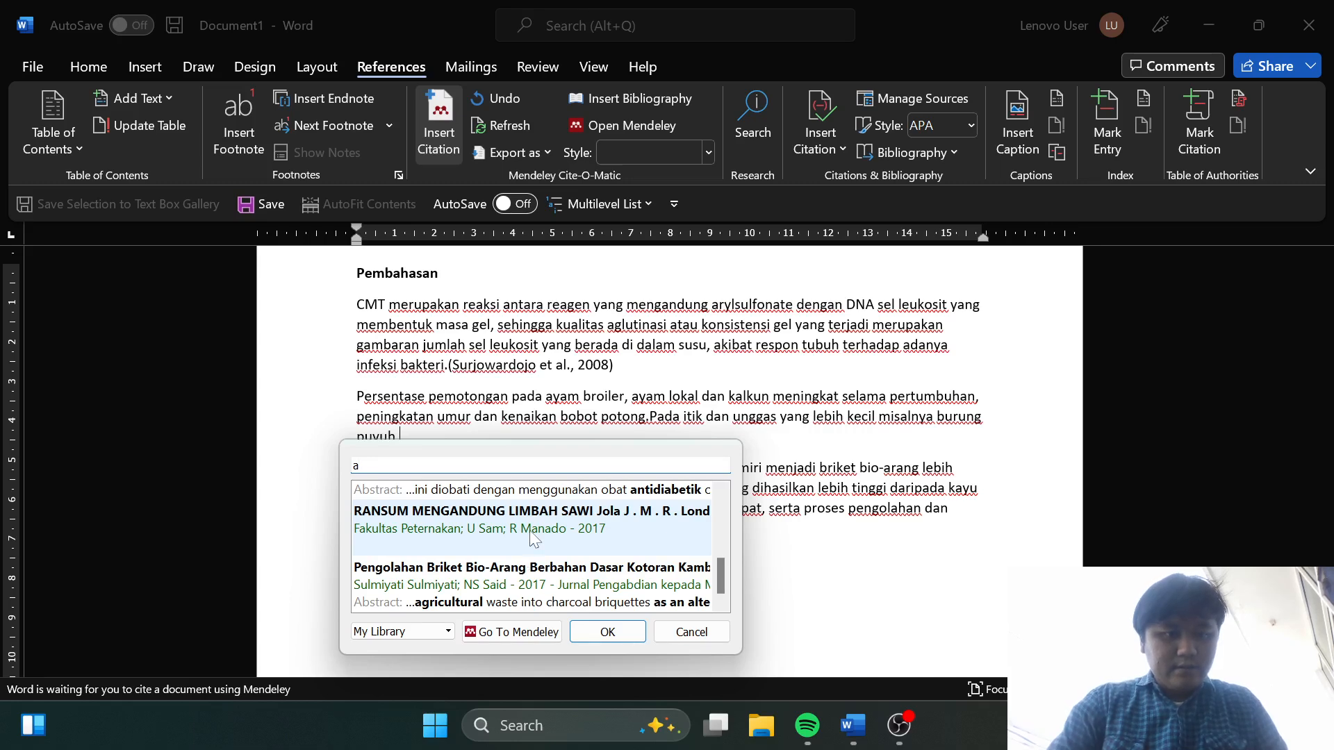
pyautogui.click(531, 546)
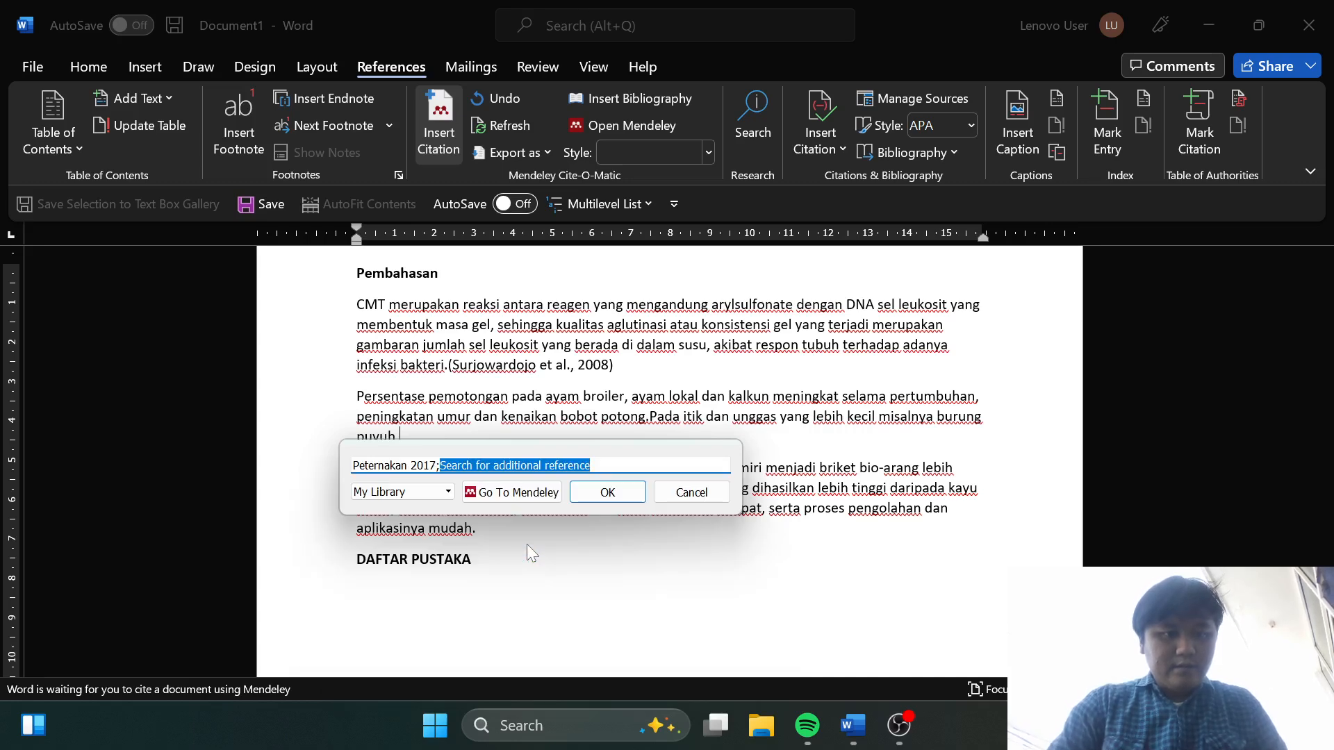
pyautogui.click(597, 494)
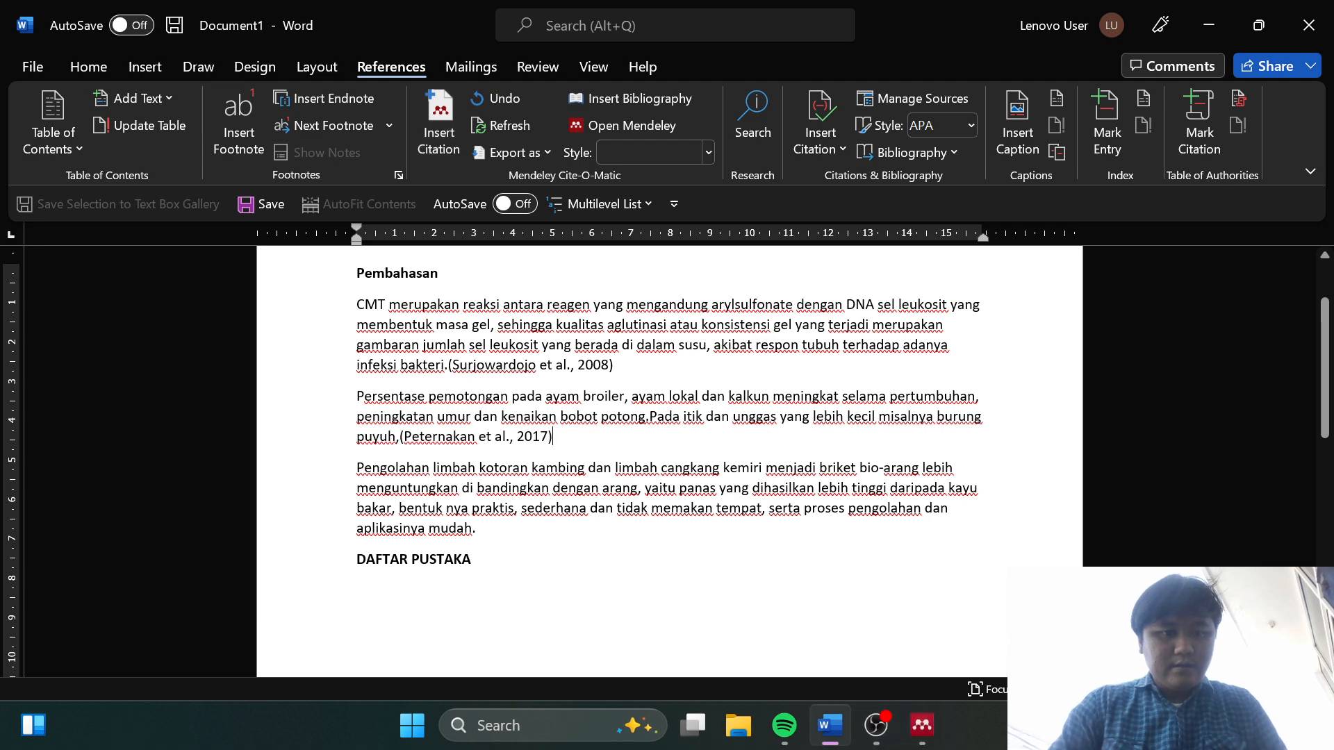
# Search for "bio" and cite the 2017 article Pengolahan Briket Bio-Arang Berbahan Dasar Kotoran Kambing after "aplikasinya mudah." in the third paragraph
pyautogui.click(480, 529)
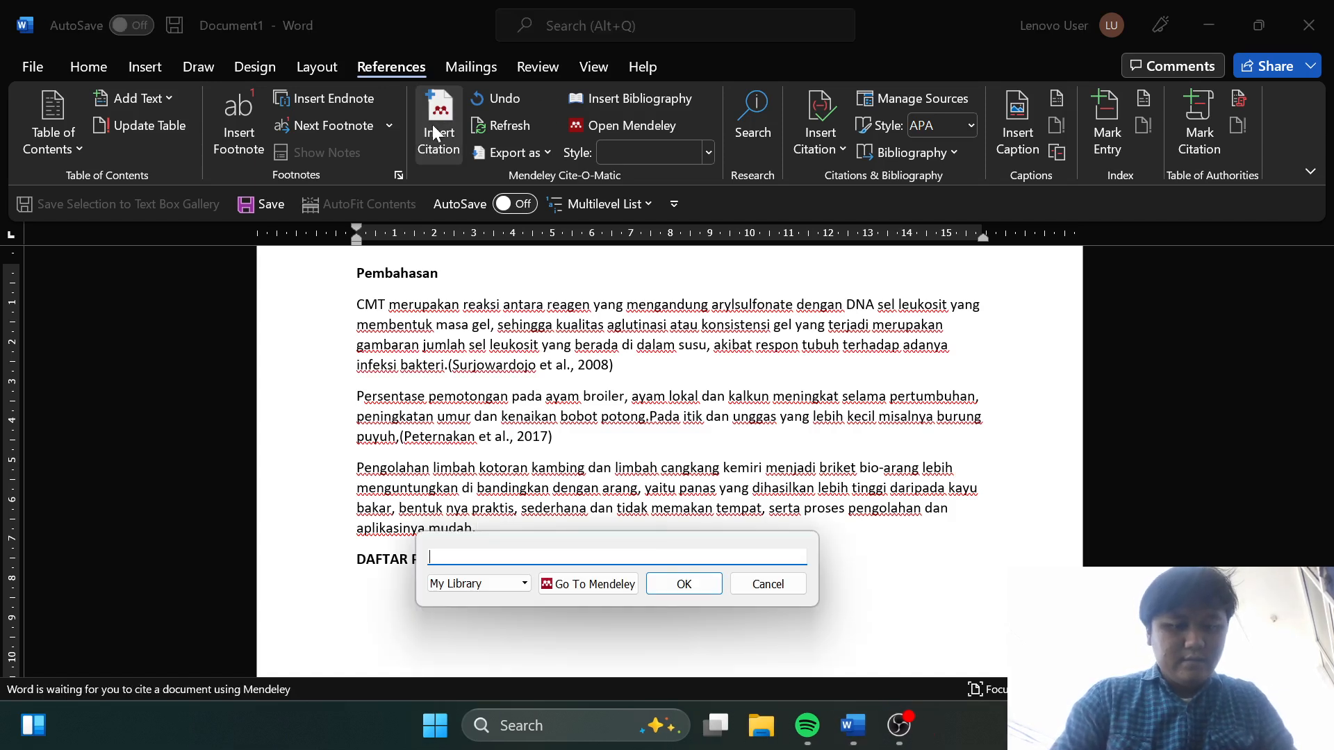
pyautogui.write('bio')
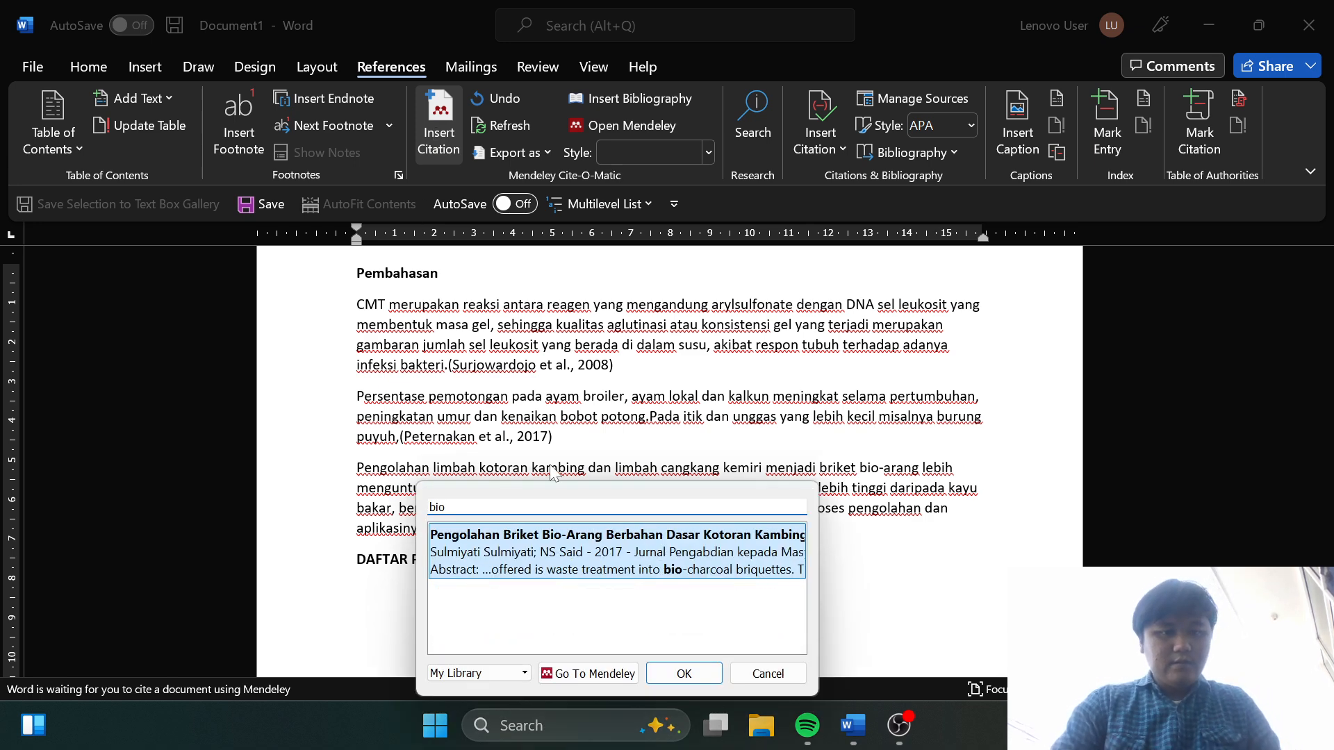
pyautogui.click(562, 549)
pyautogui.click(684, 534)
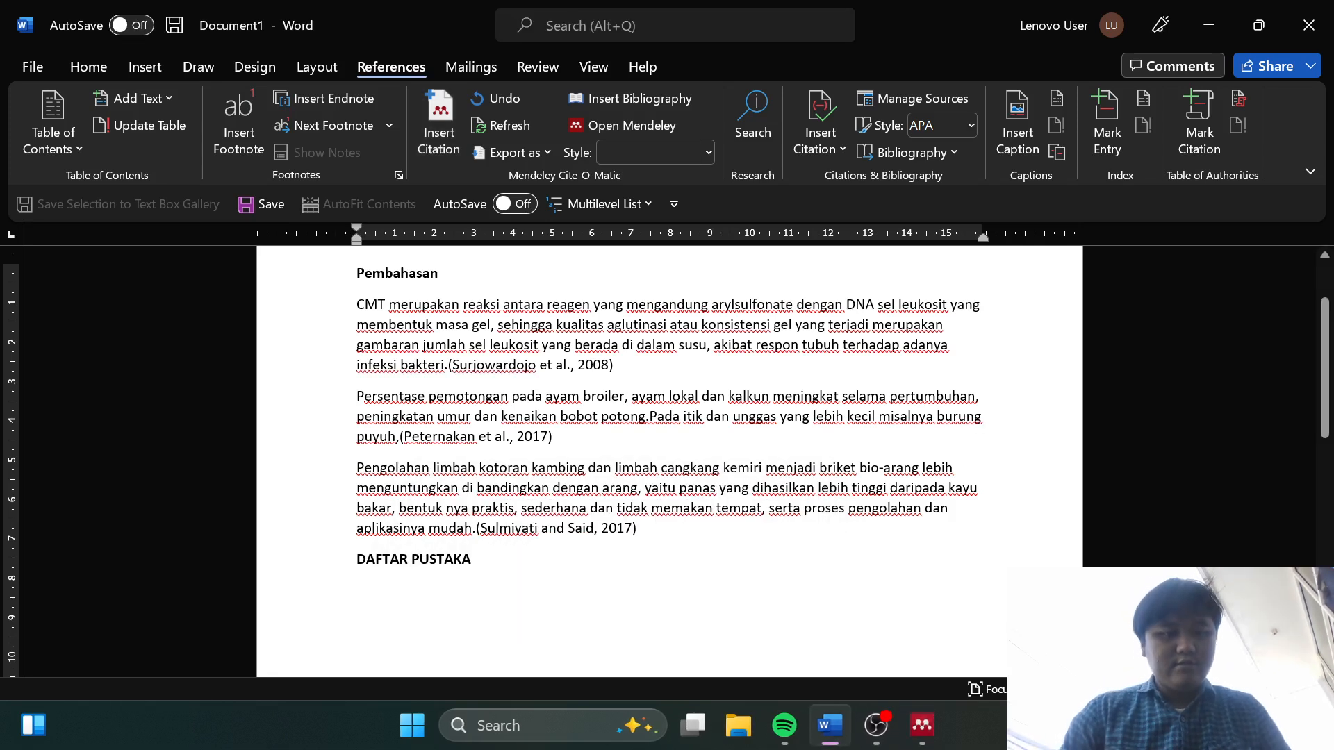
# Insert the Mendeley bibliography on a new line under the DAFTAR PUSTAKA heading and review its entries against the in-text citations
pyautogui.click(472, 559)
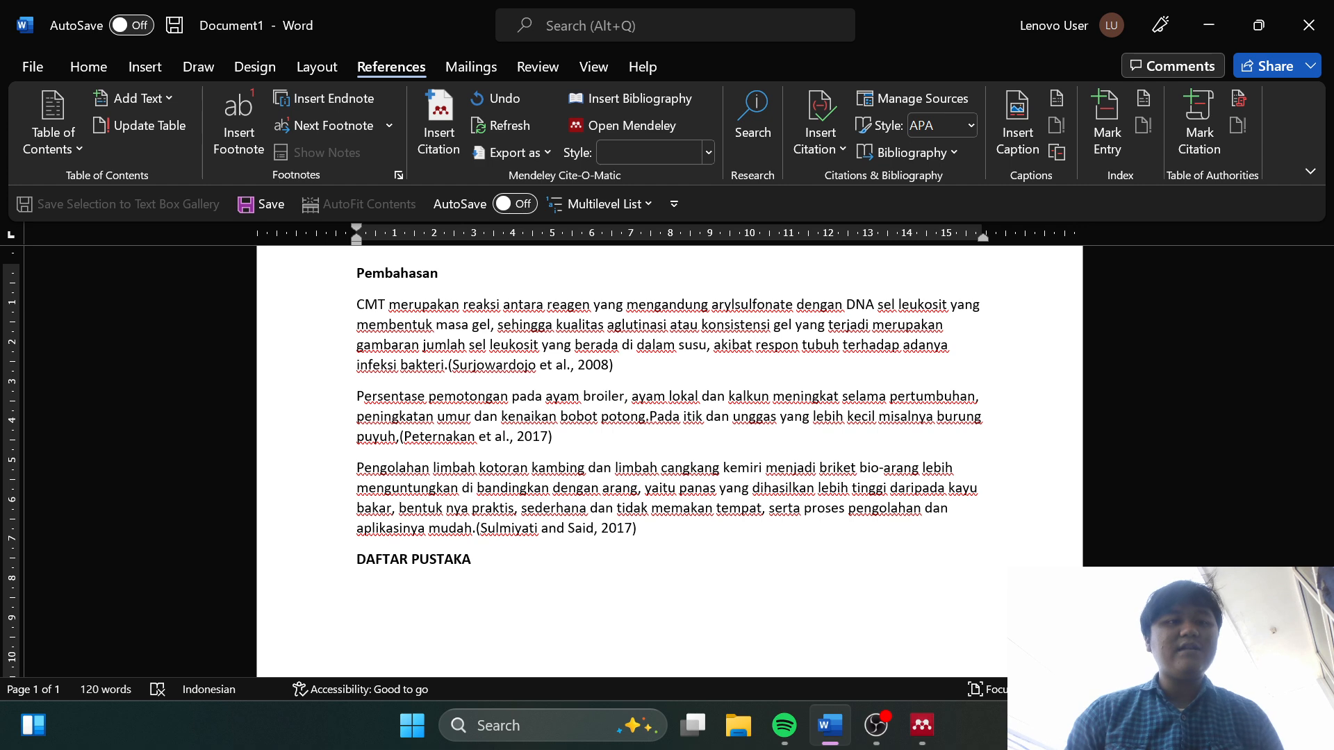
pyautogui.press('Return')
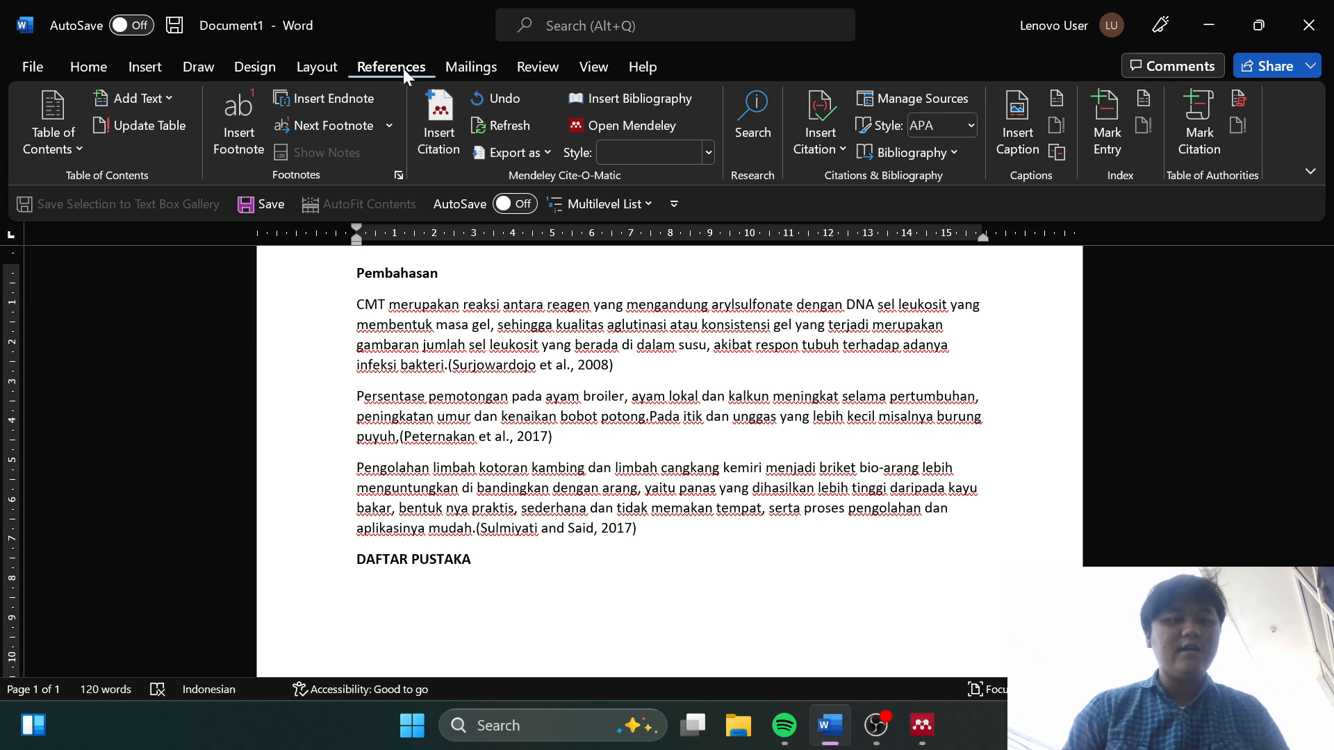
pyautogui.click(671, 99)
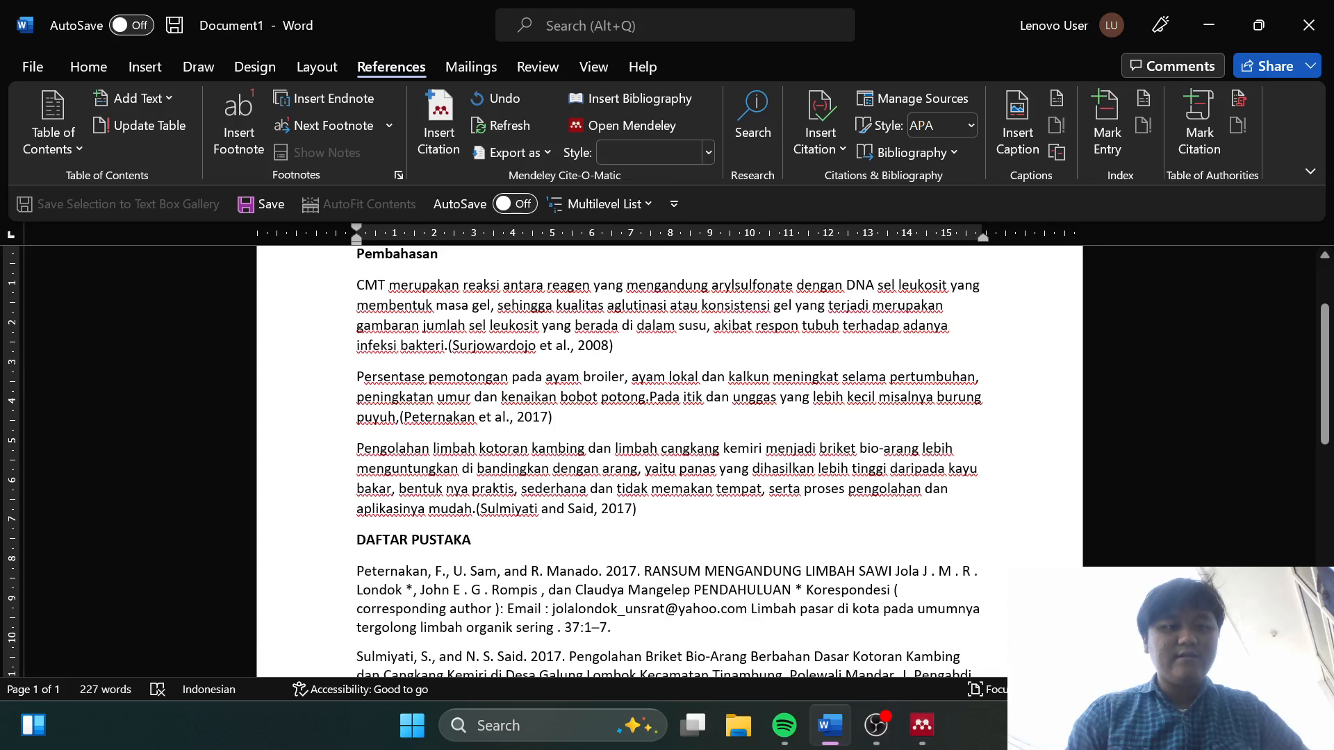
pyautogui.scroll(-3, 670, 459)
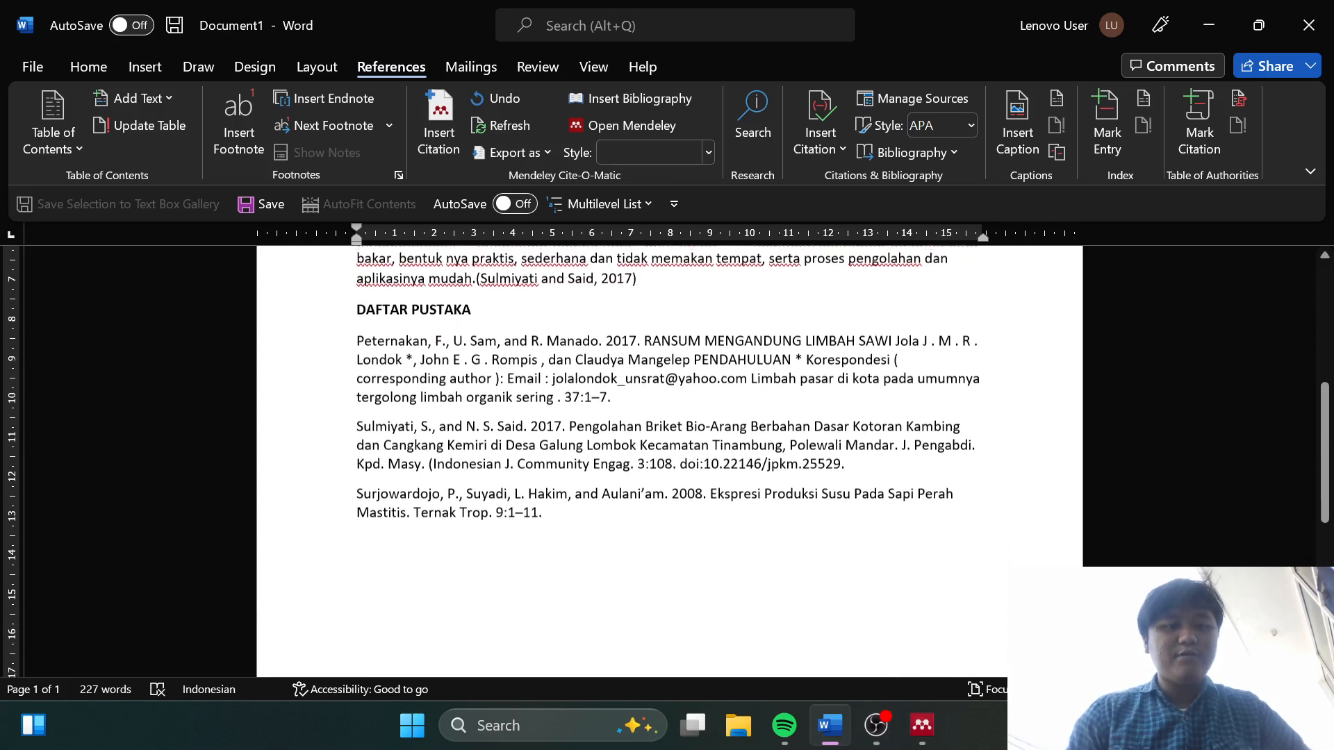
pyautogui.scroll(2, 670, 459)
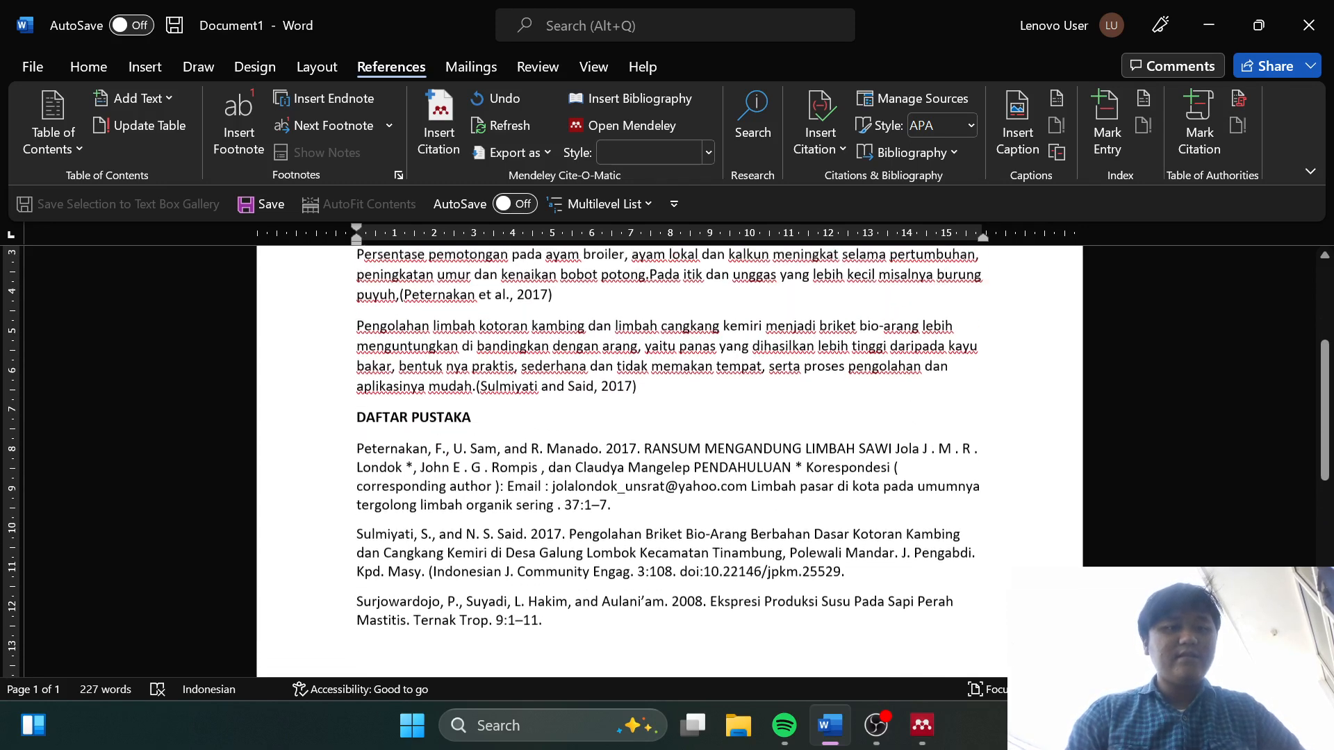
pyautogui.scroll(2, 670, 458)
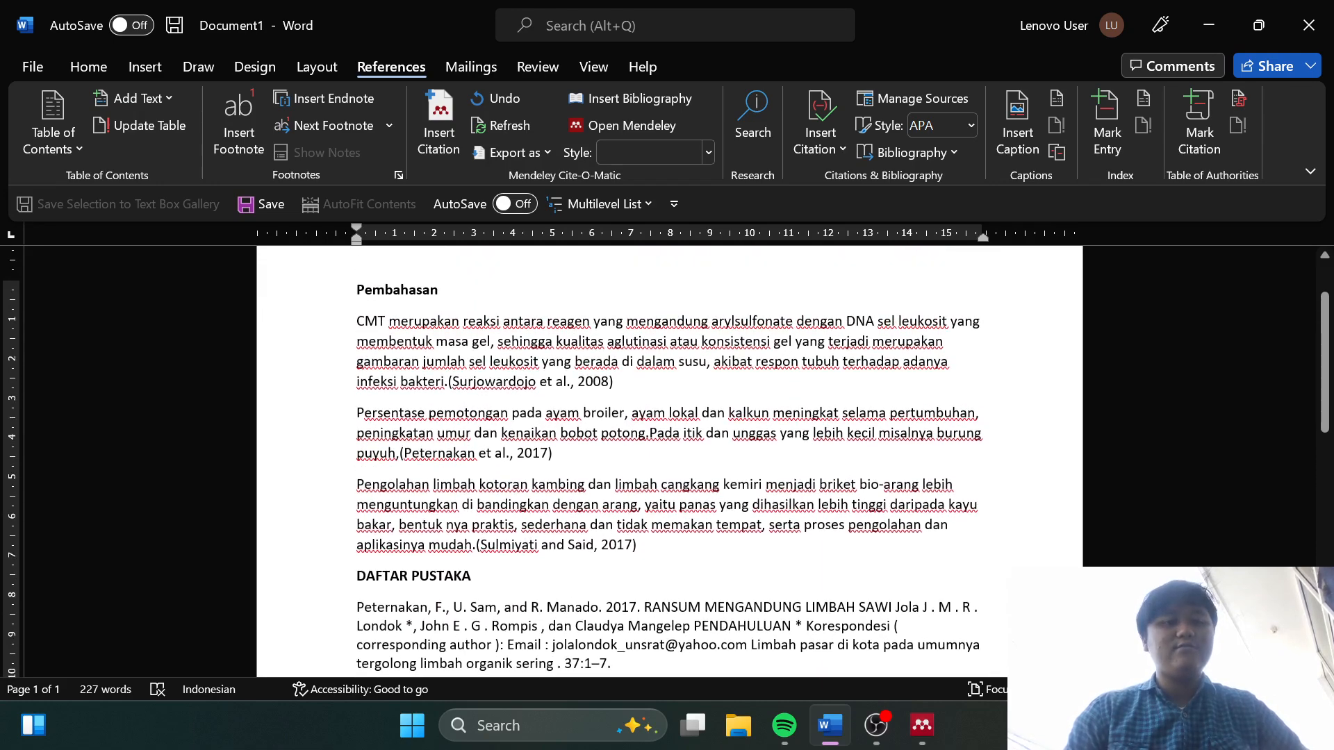
pyautogui.scroll(-1, 670, 459)
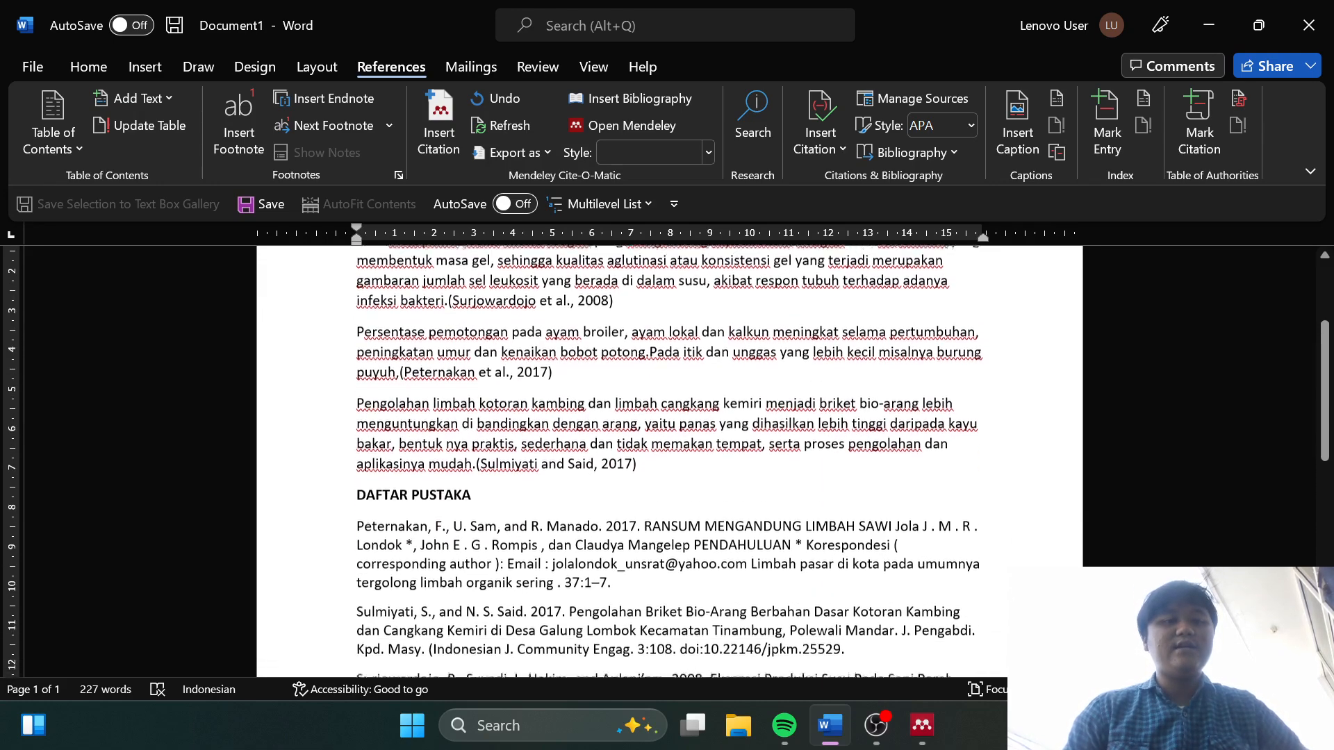
pyautogui.scroll(1, 670, 459)
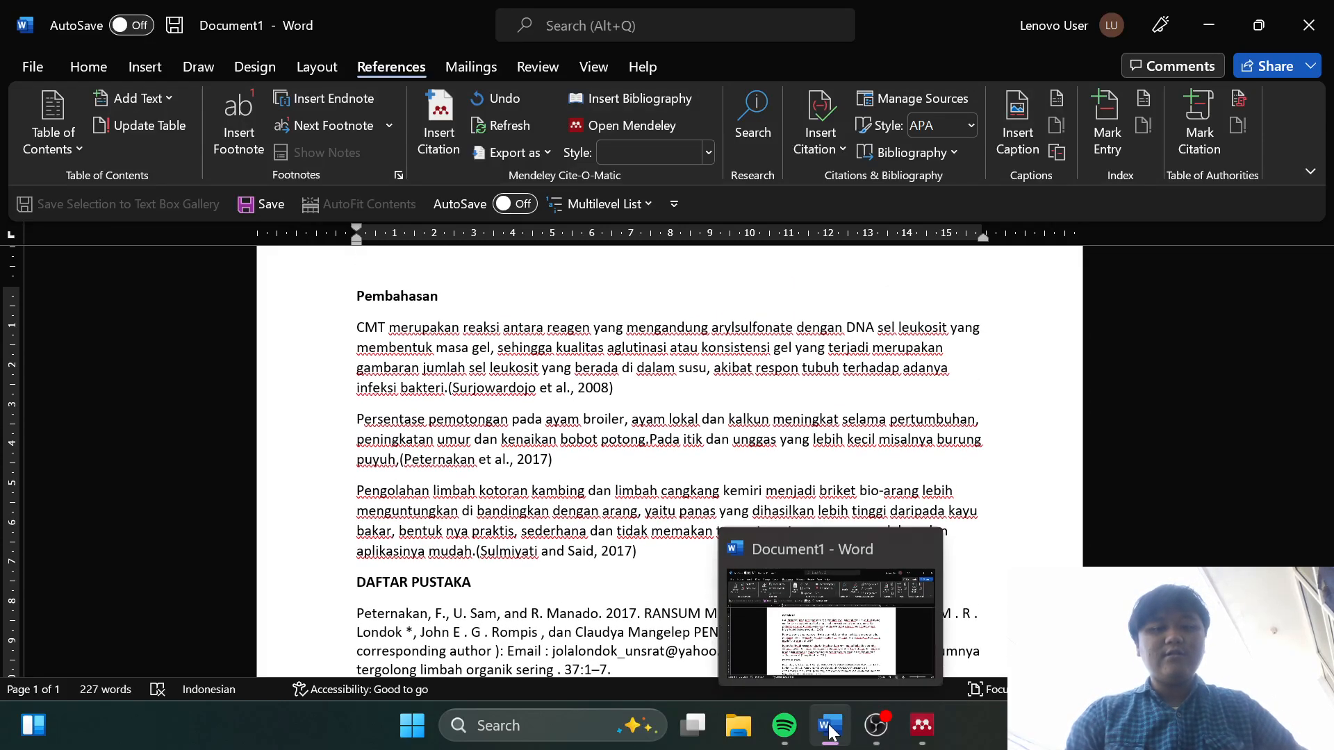
pyautogui.moveTo(923, 740)
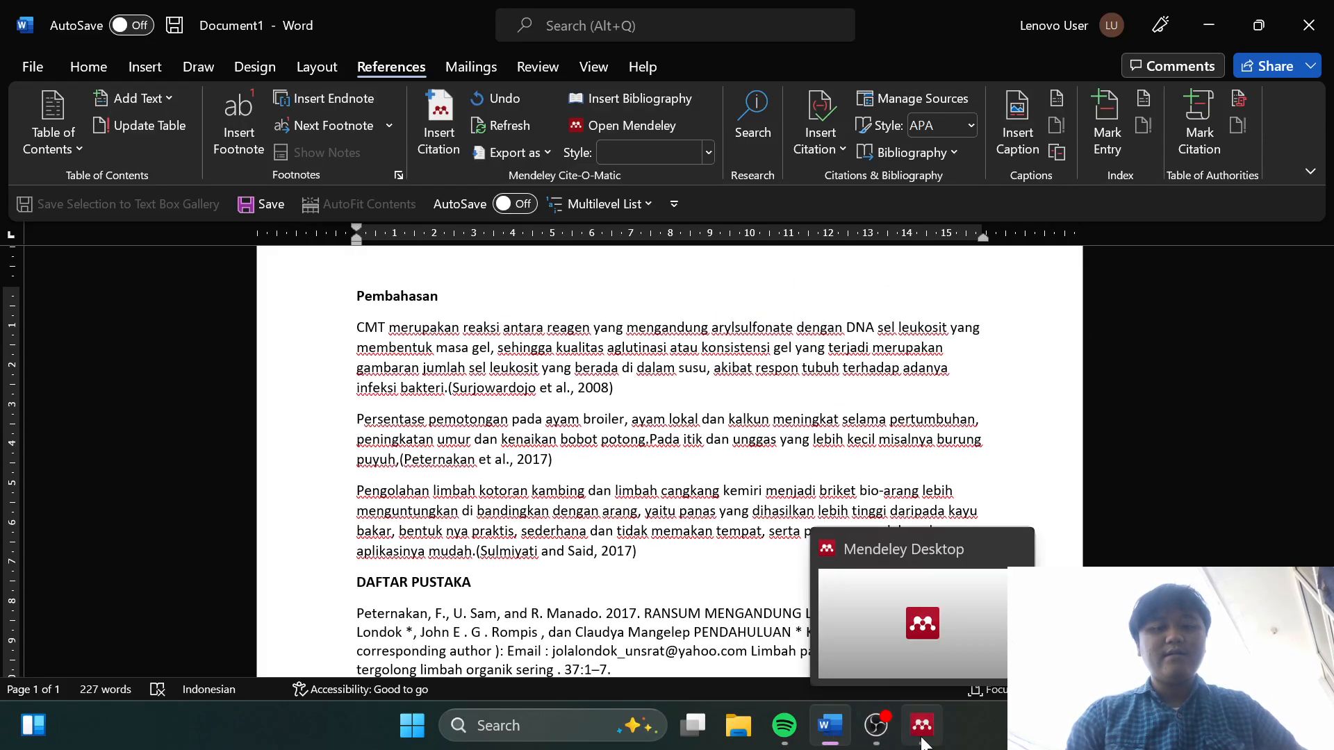
pyautogui.click(845, 730)
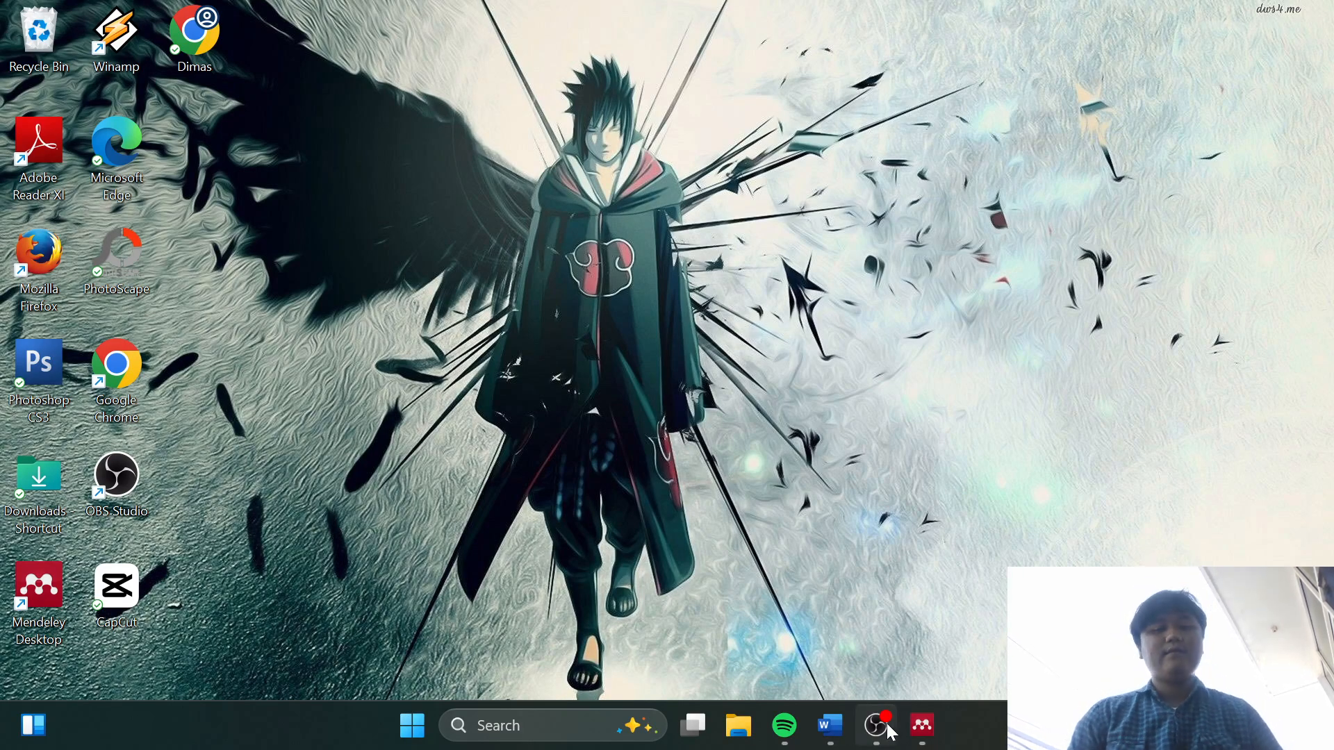
pyautogui.moveTo(889, 742)
pyautogui.click(885, 642)
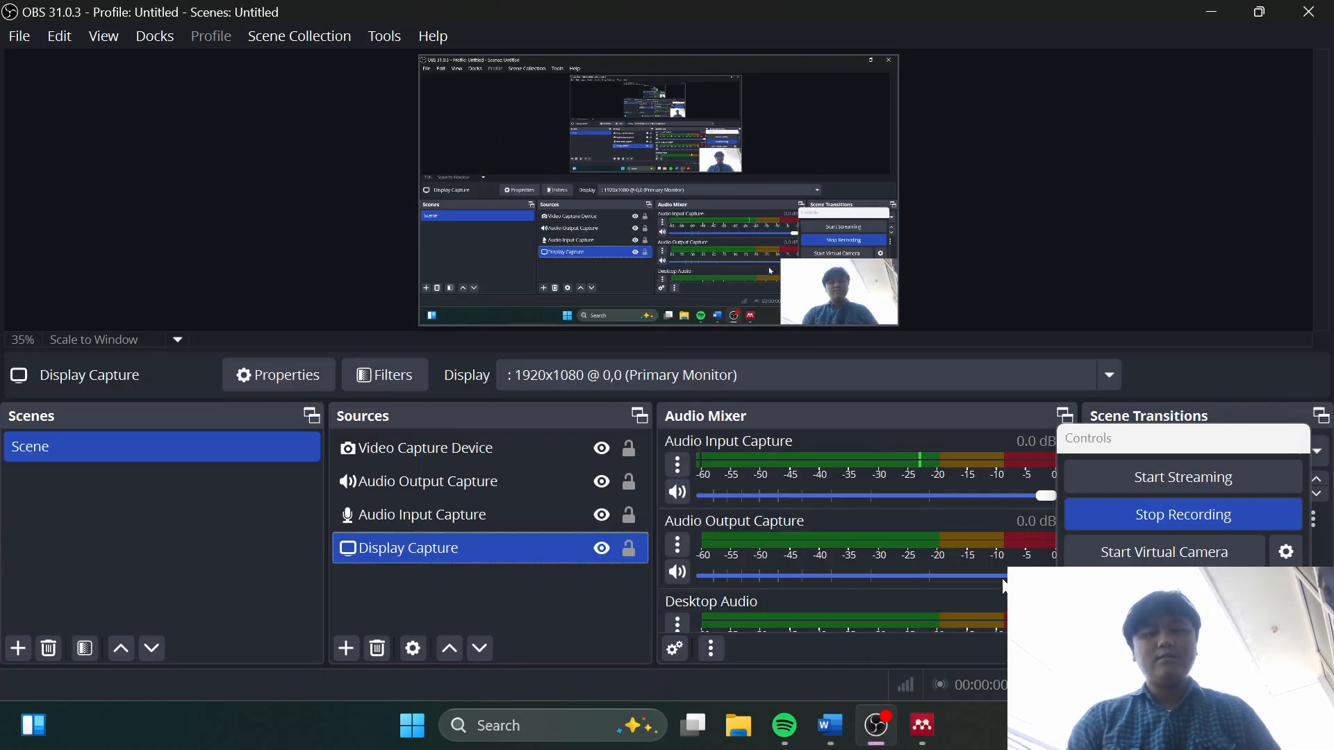